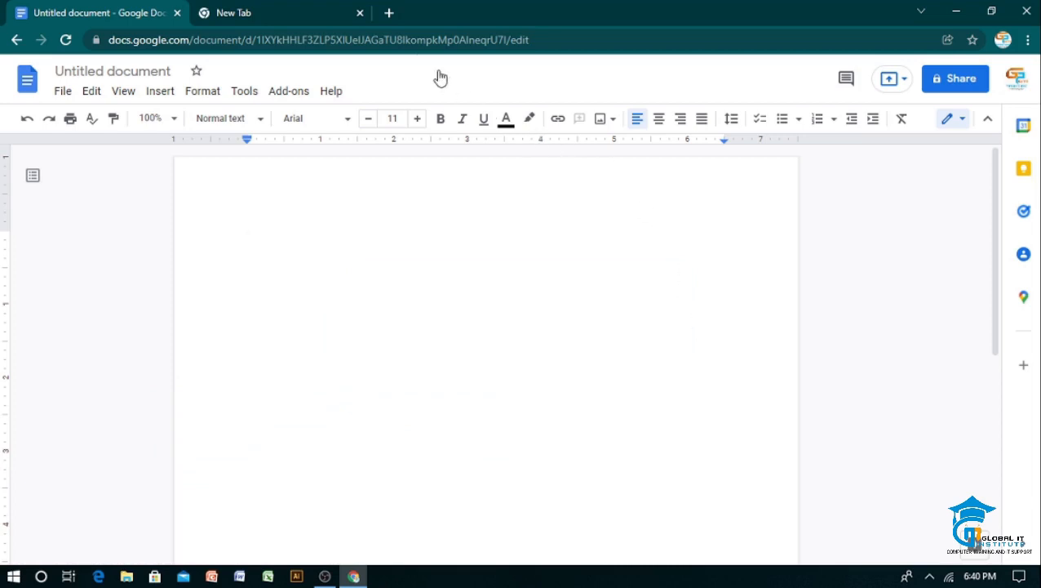
Create a blank document in a new browser tab through the address doc.new.
click(390, 13)
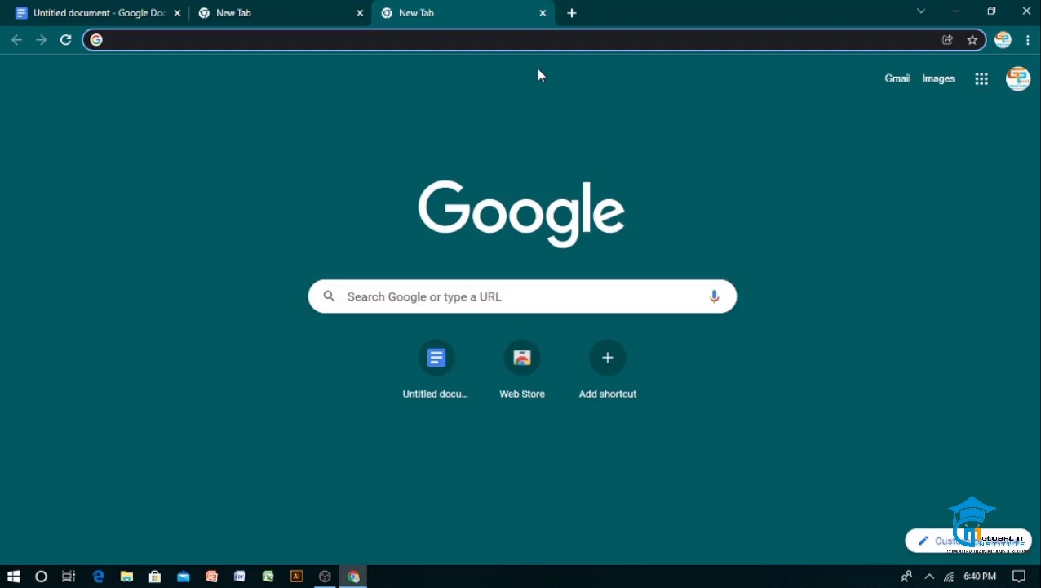
text(soc)
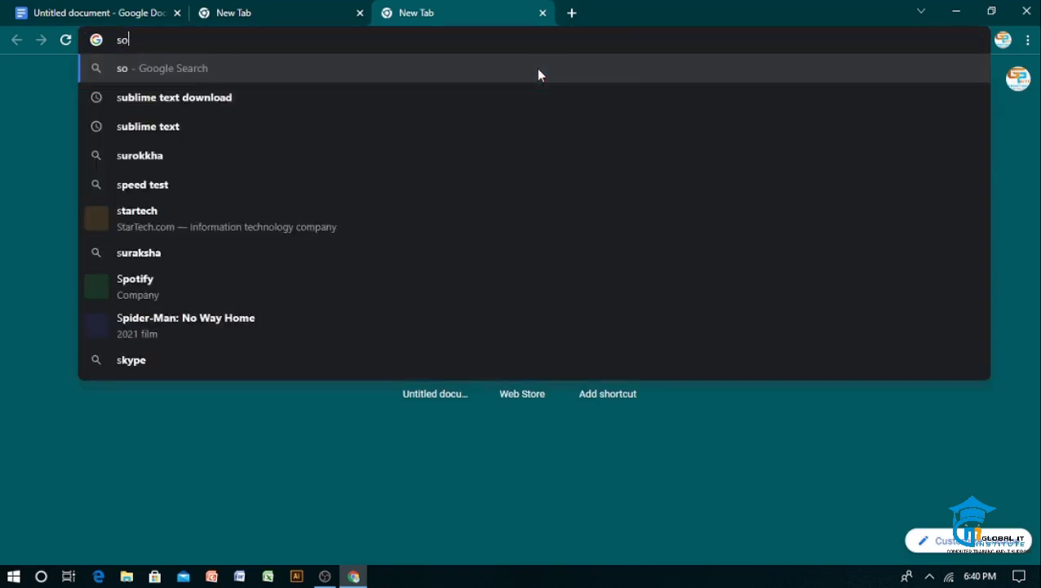
key(BackSpace)
key(BackSpace)
key(BackSpace)
text(doc)
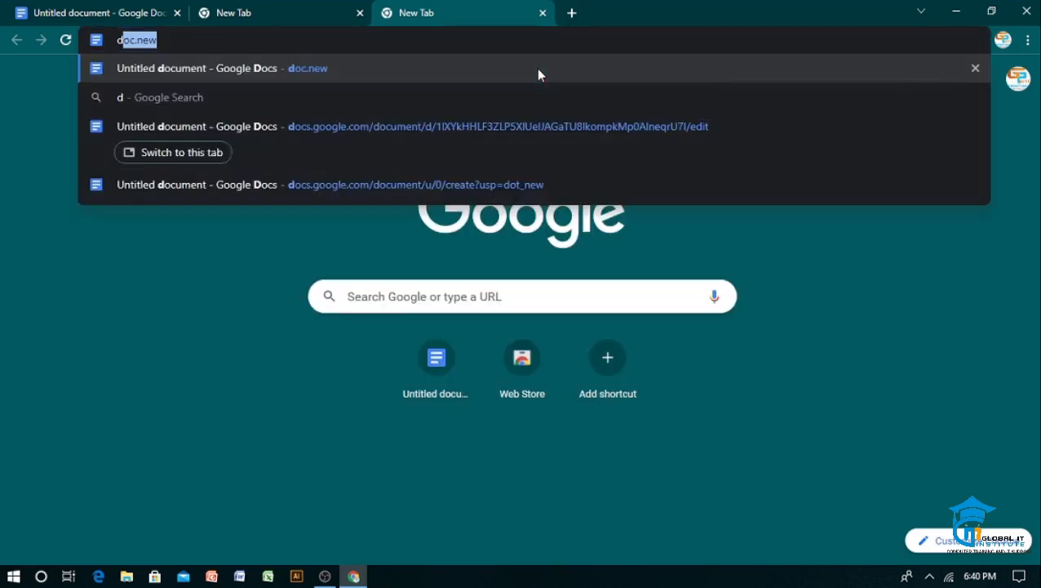
text(.)
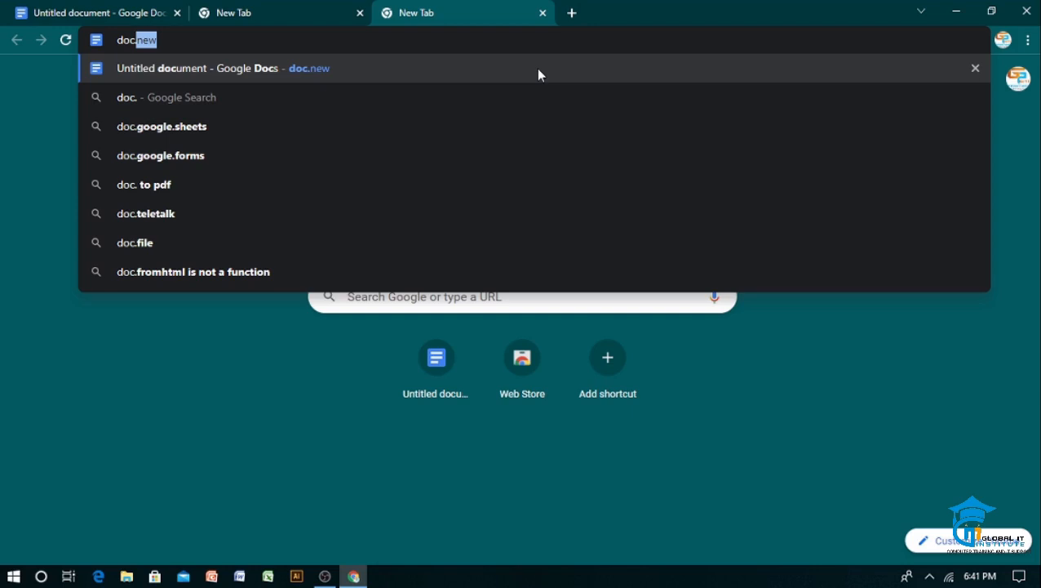
key(Return)
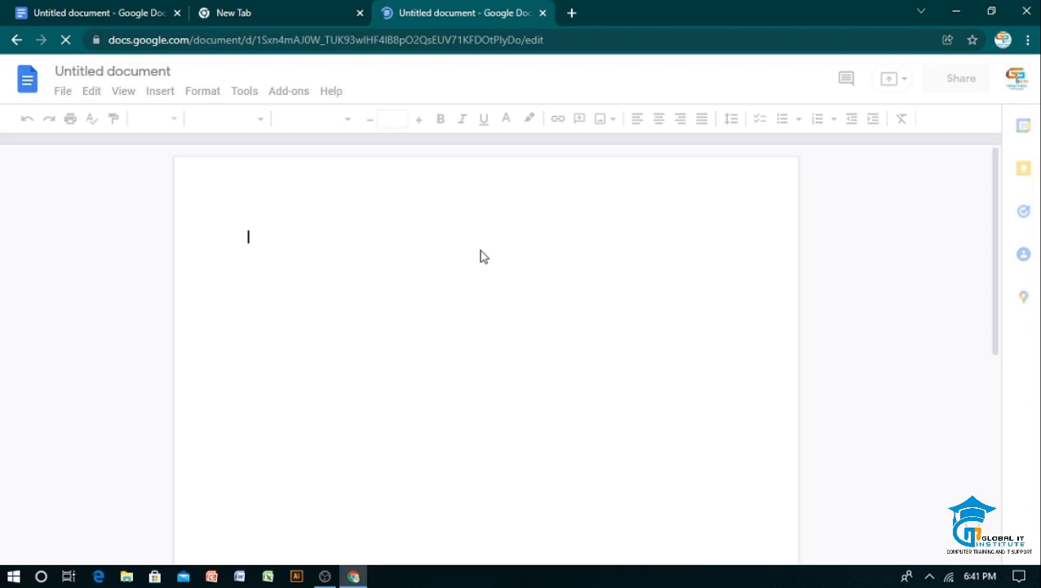
Open Docs from the Google apps collection in another new browser tab.
key(ctrl+t)
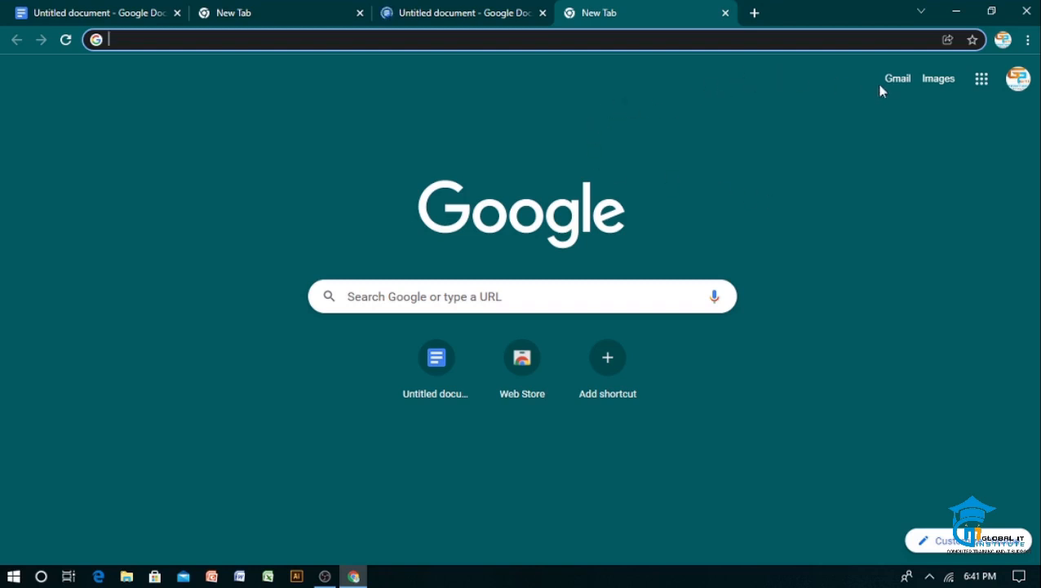
click(982, 82)
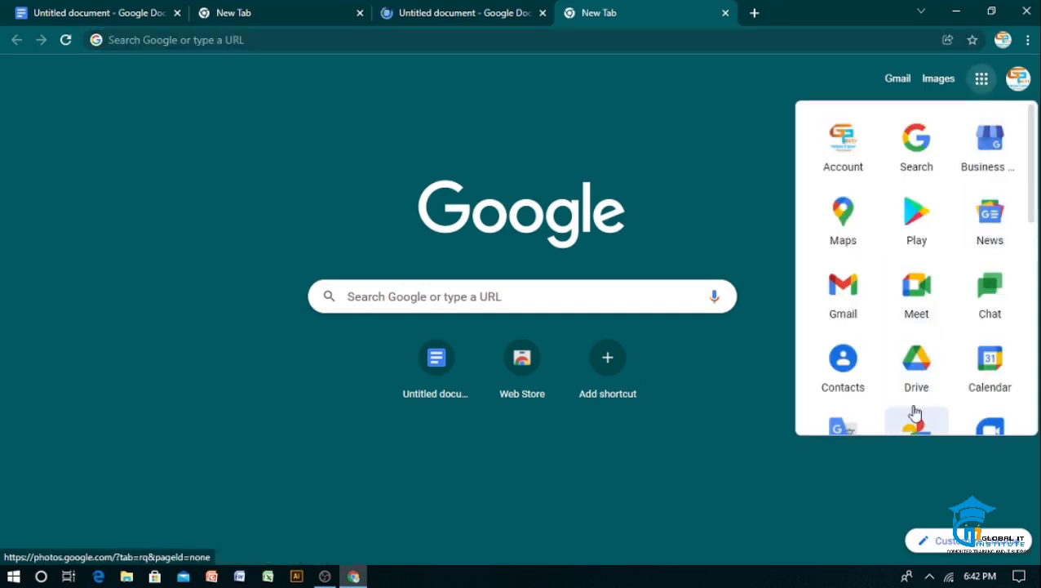
scroll(914, 371, down, 3)
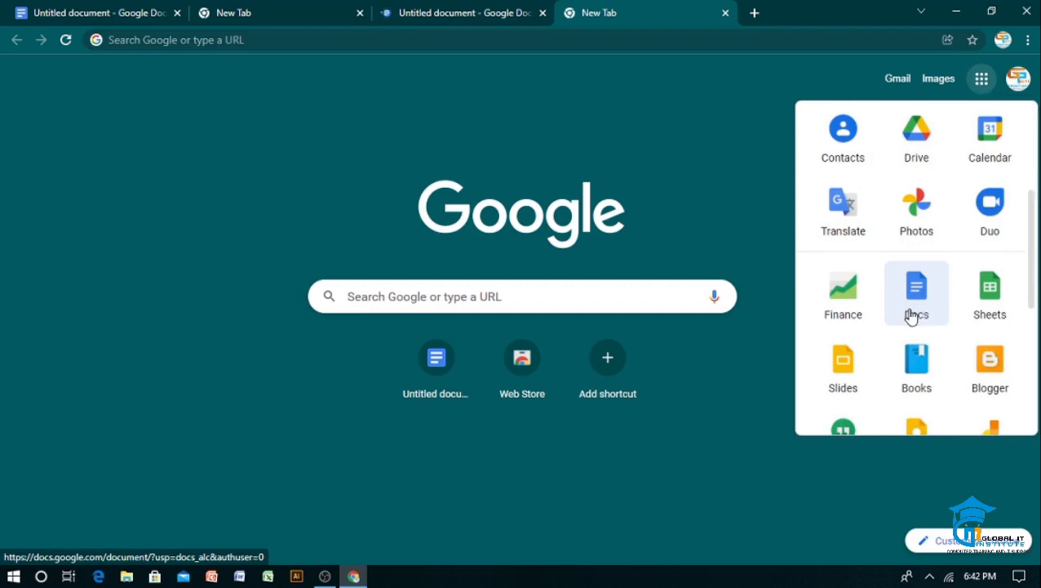
click(911, 315)
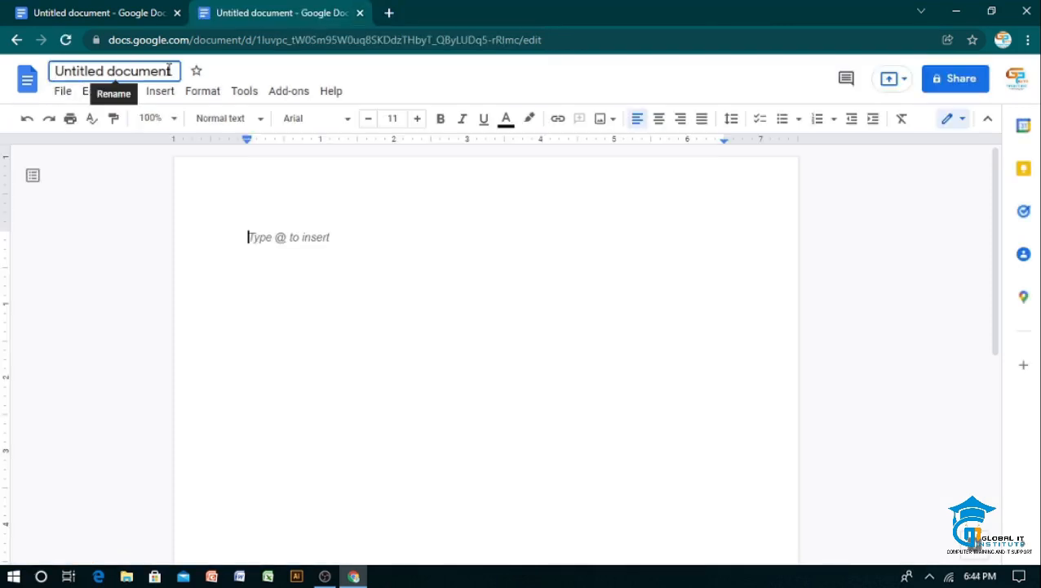
Rename the untitled document as "1st Class".
drag(168, 71, 54, 71)
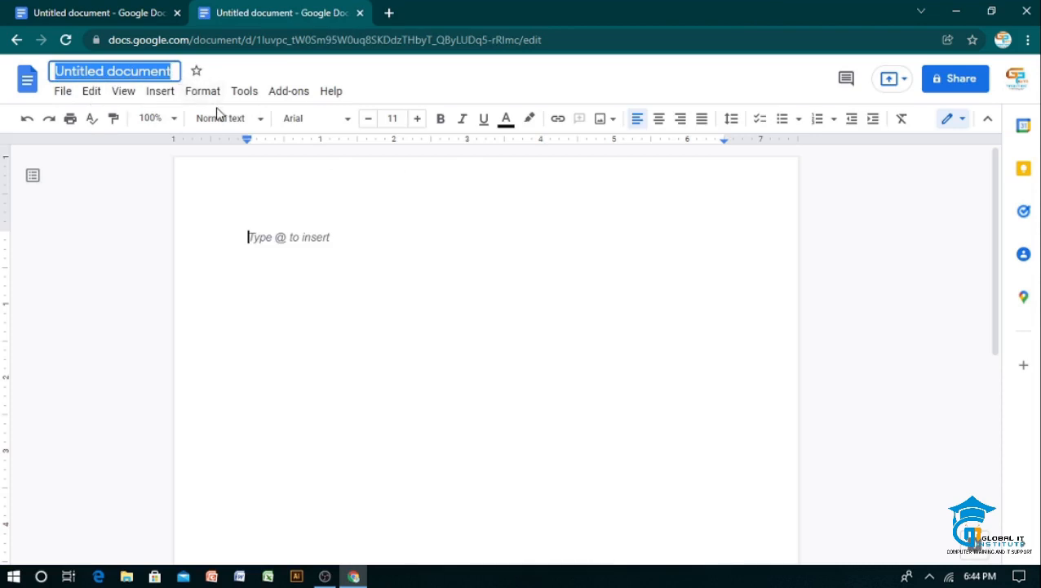
text(Q)
key(BackSpace)
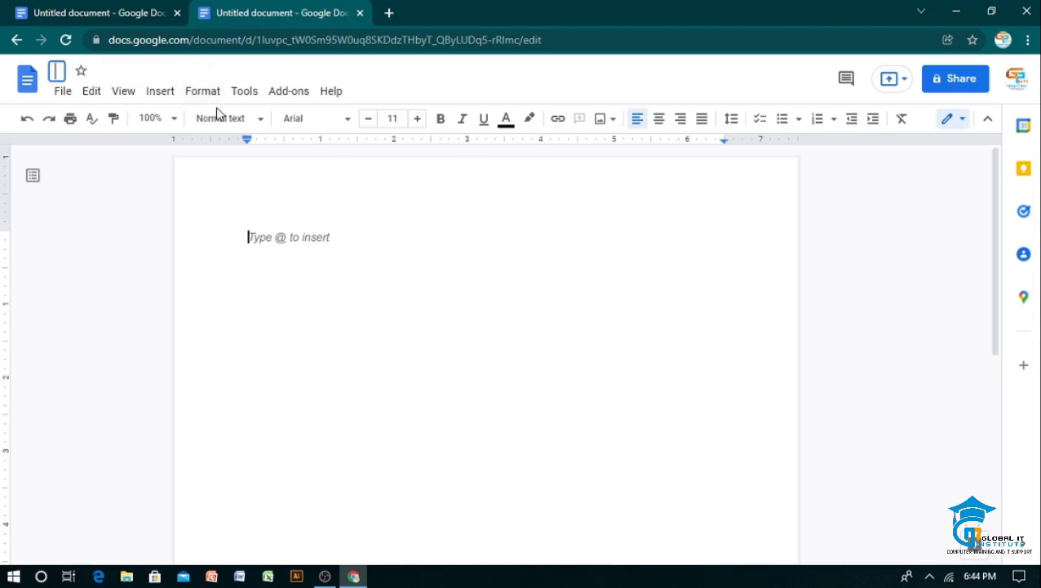
text(!)
key(BackSpace)
text(1st )
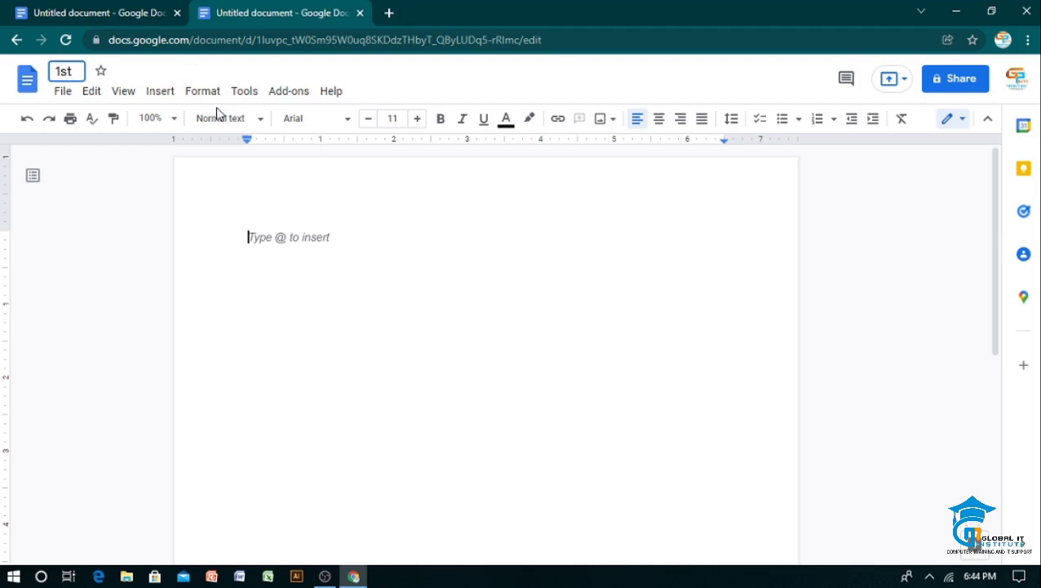
text(Class)
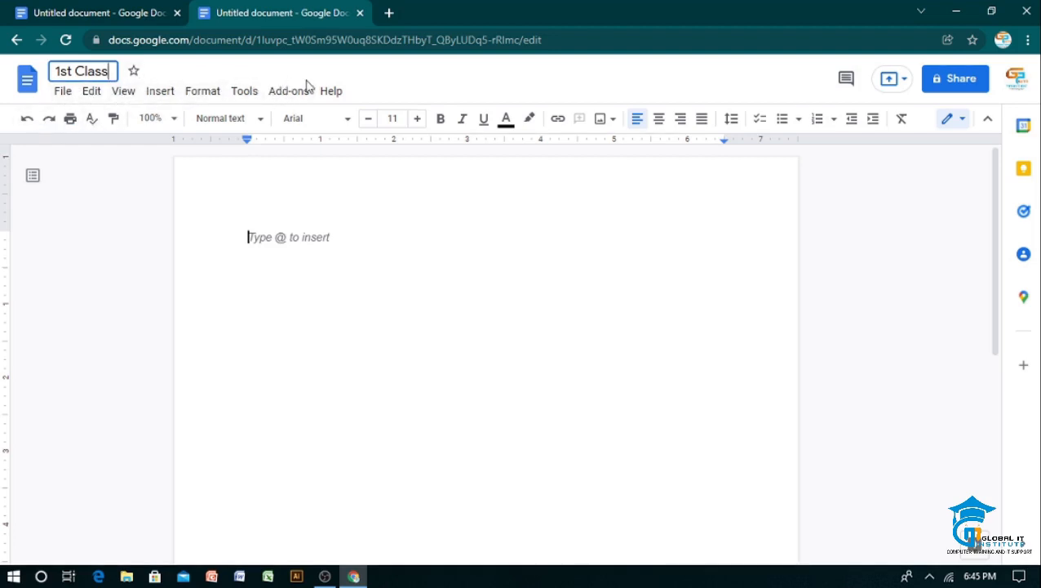
Check which file formats the document can be downloaded in.
click(63, 91)
mouse_move(104, 95)
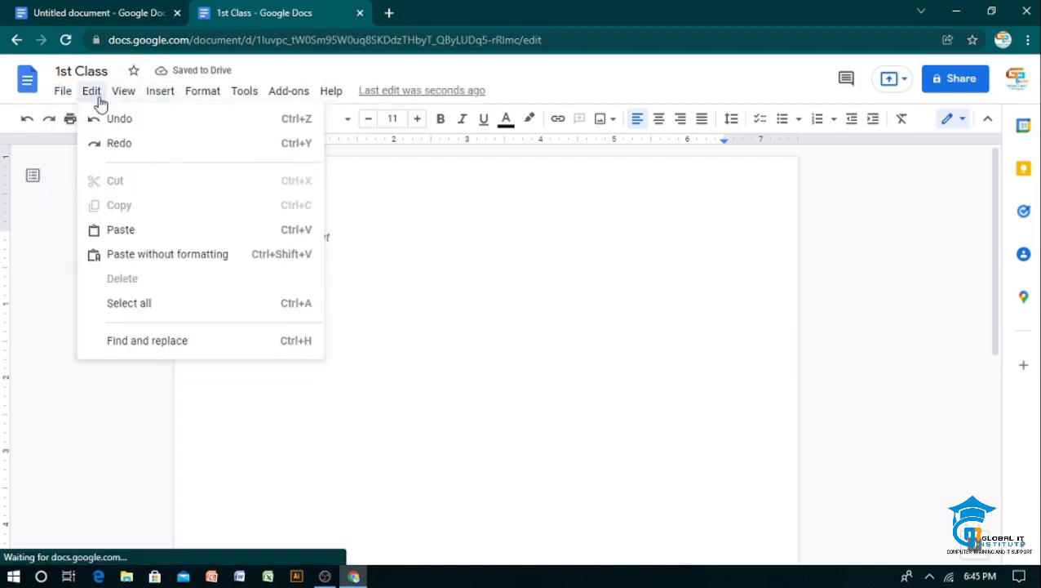
mouse_move(62, 97)
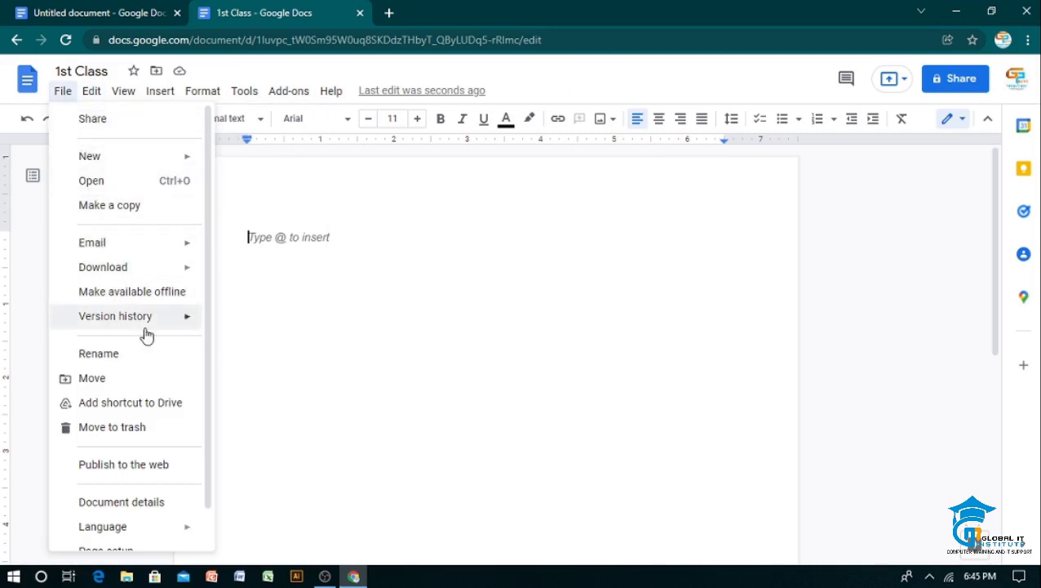
mouse_move(170, 253)
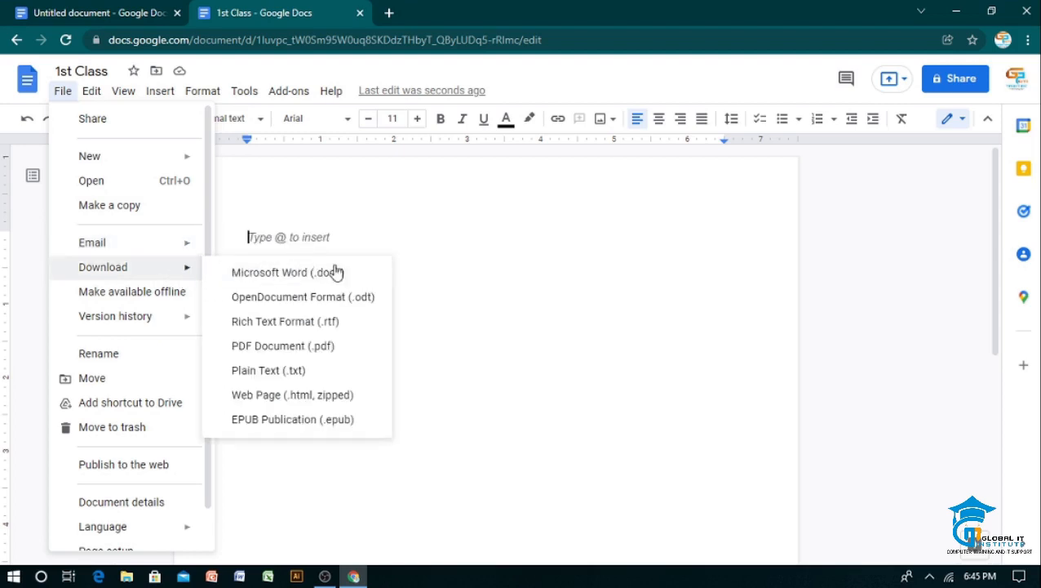
click(390, 227)
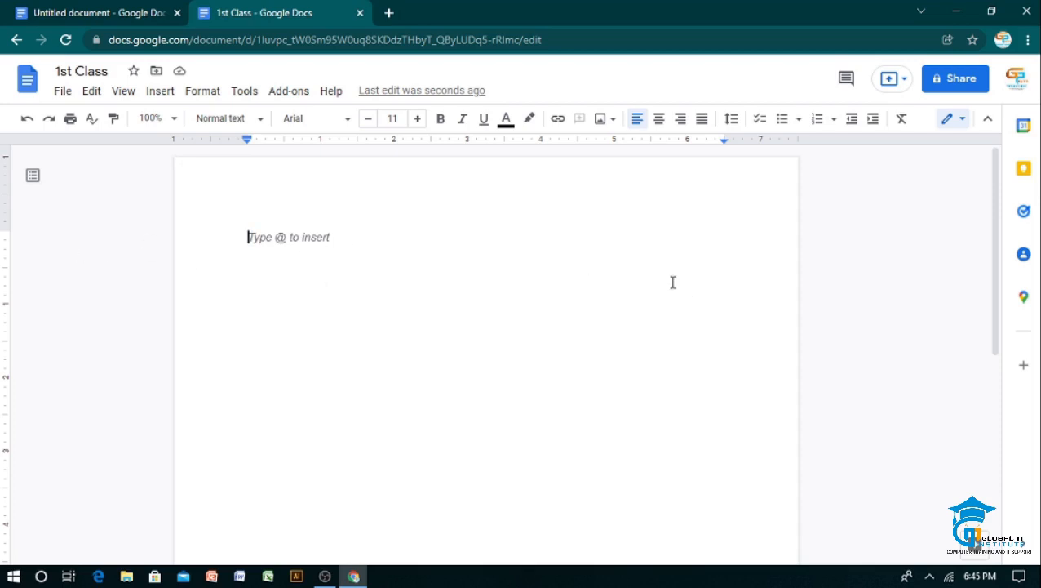
Write a sentence on the first line beginning "My name is", followed by the author's full name and a period.
text(My)
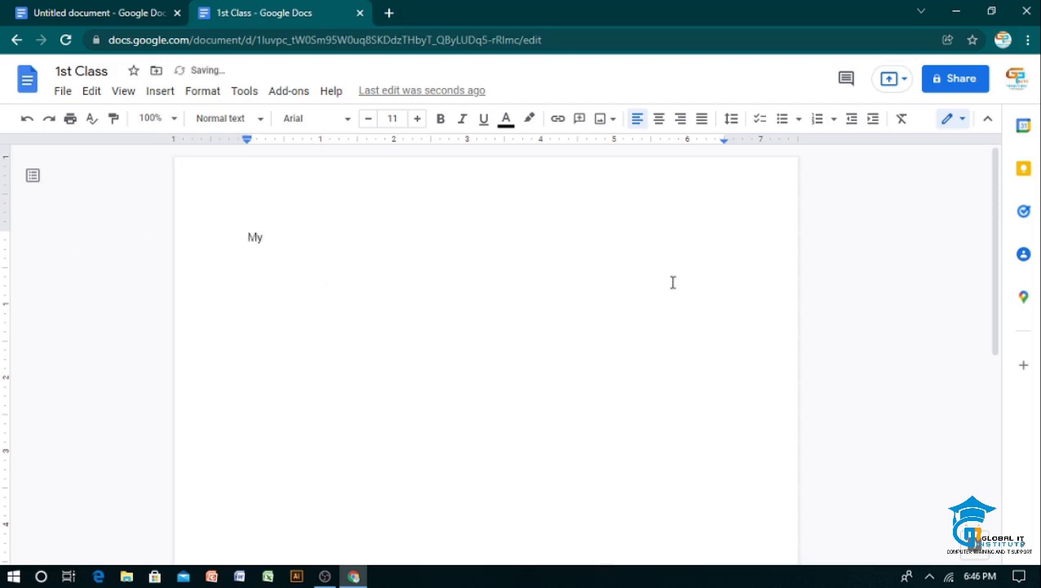
text( name is Mahmudul )
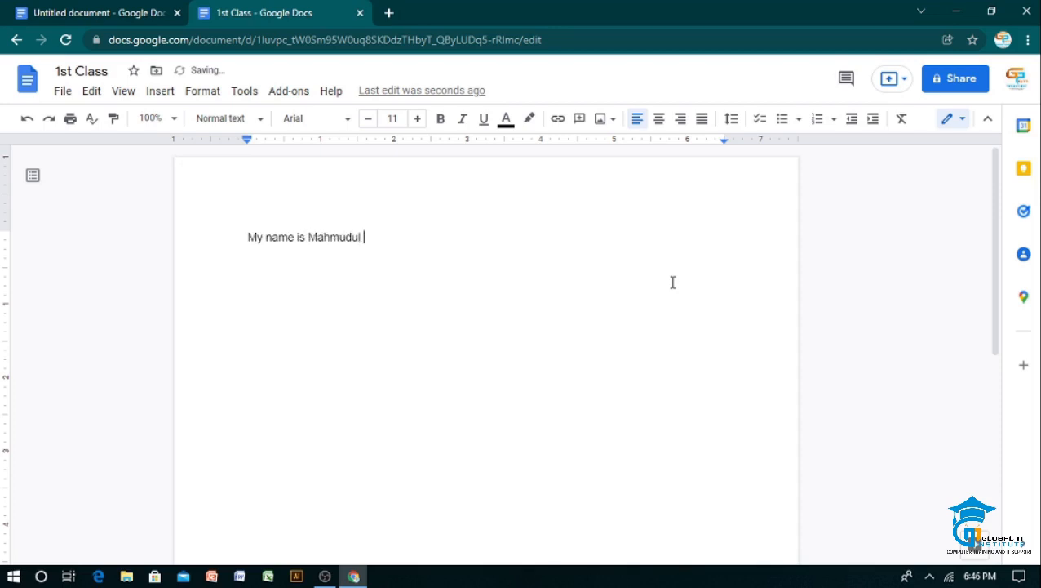
text(D)
key(BackSpace)
text(Hasan)
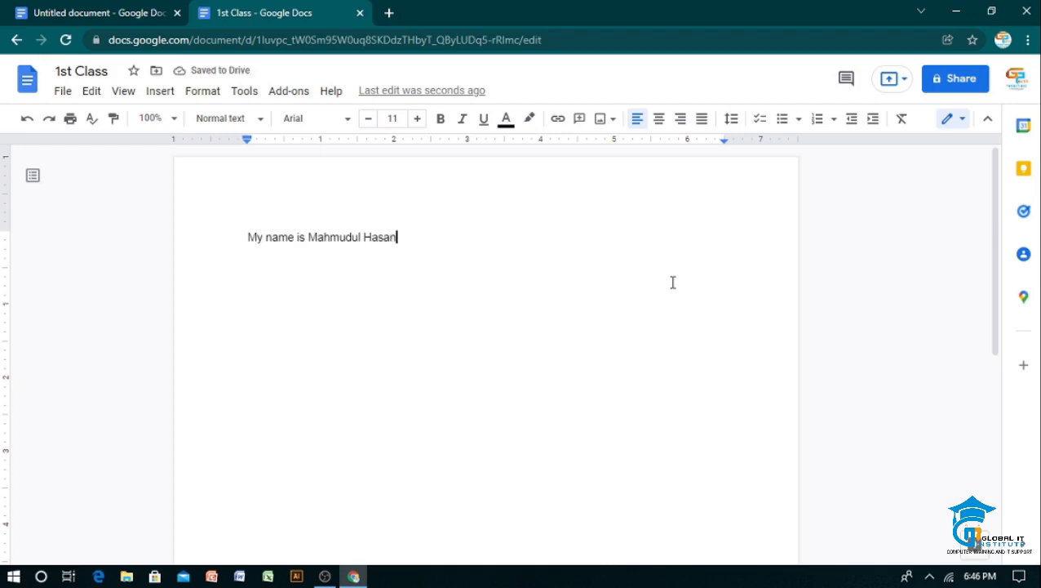
text(.)
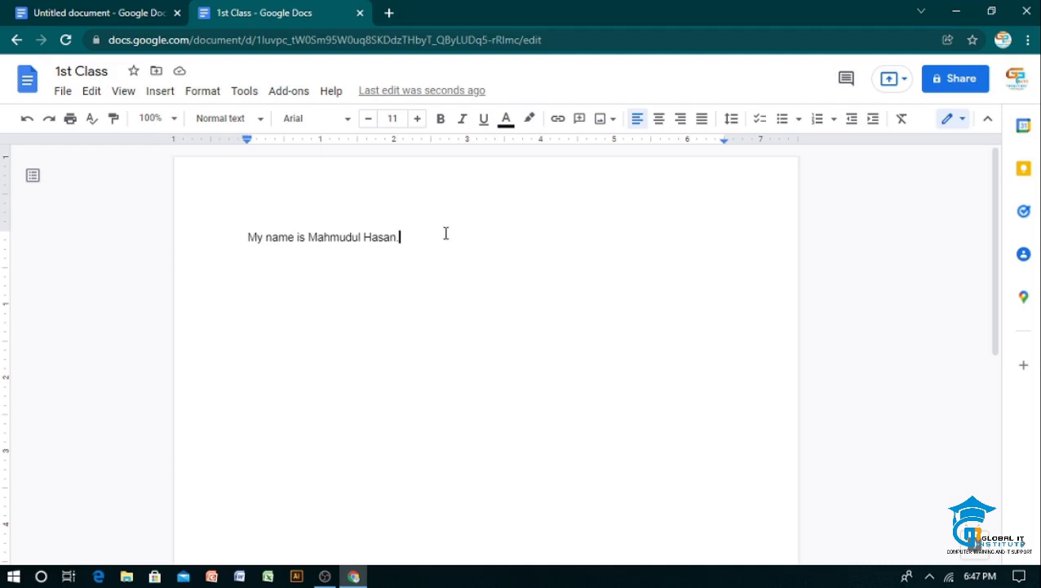
Select the whole sentence and browse the full catalogue of additional fonts for it.
double_click(116, 252)
click(116, 258)
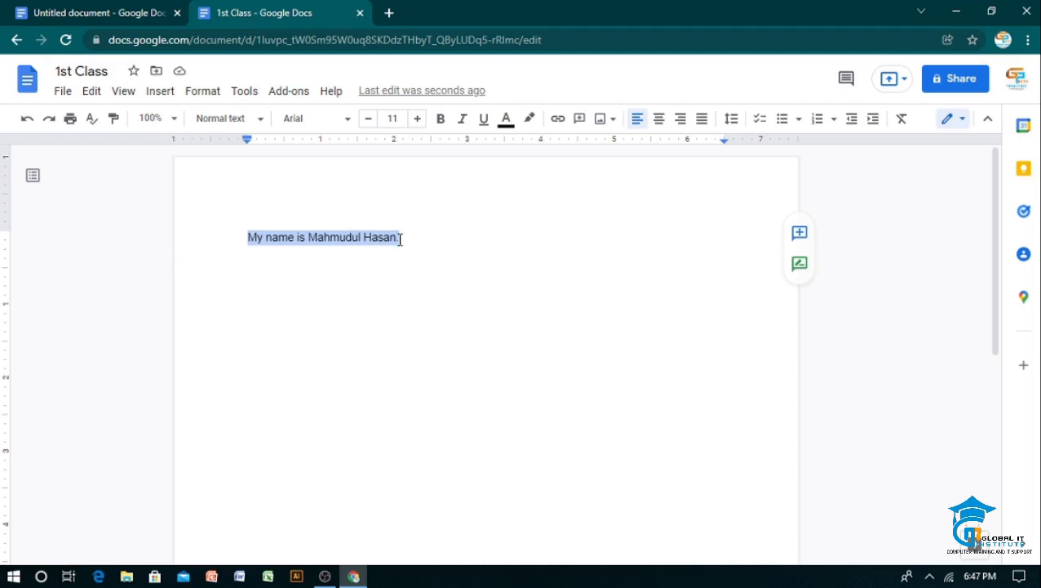
click(349, 125)
scroll(356, 337, down, 3)
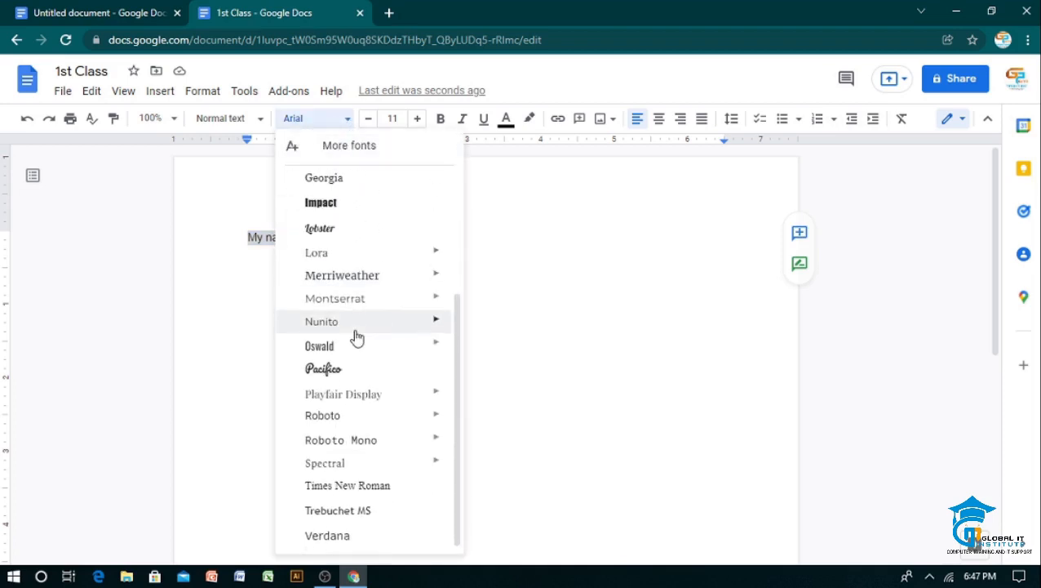
scroll(356, 343, up, 3)
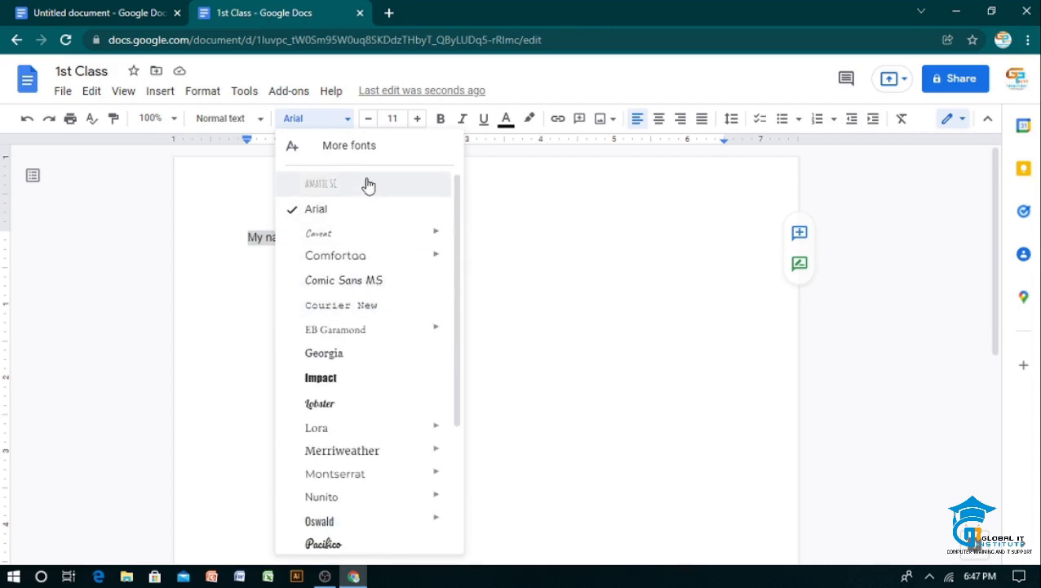
click(366, 153)
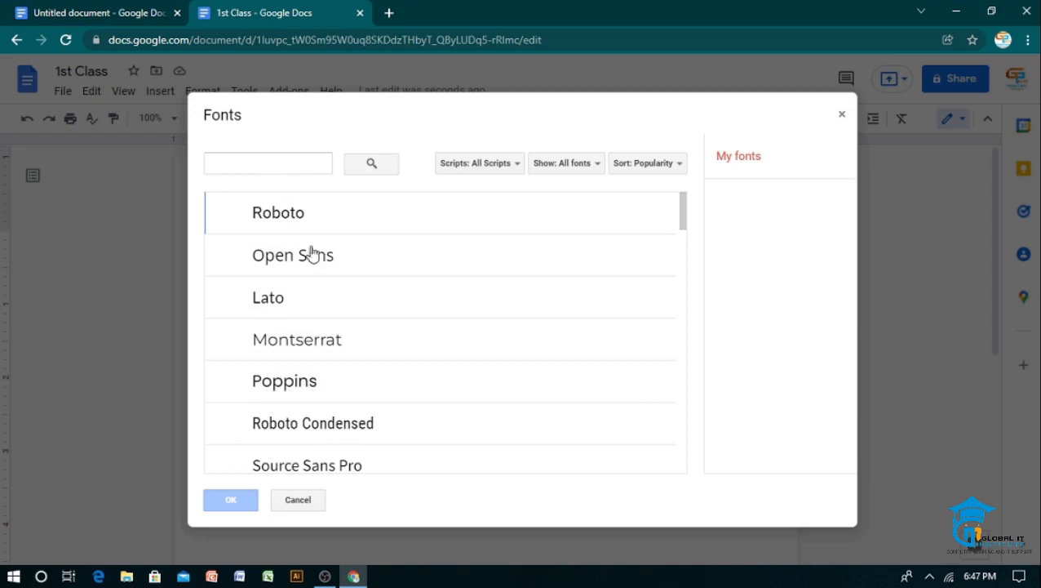
scroll(366, 327, down, 5)
scroll(367, 328, down, 6)
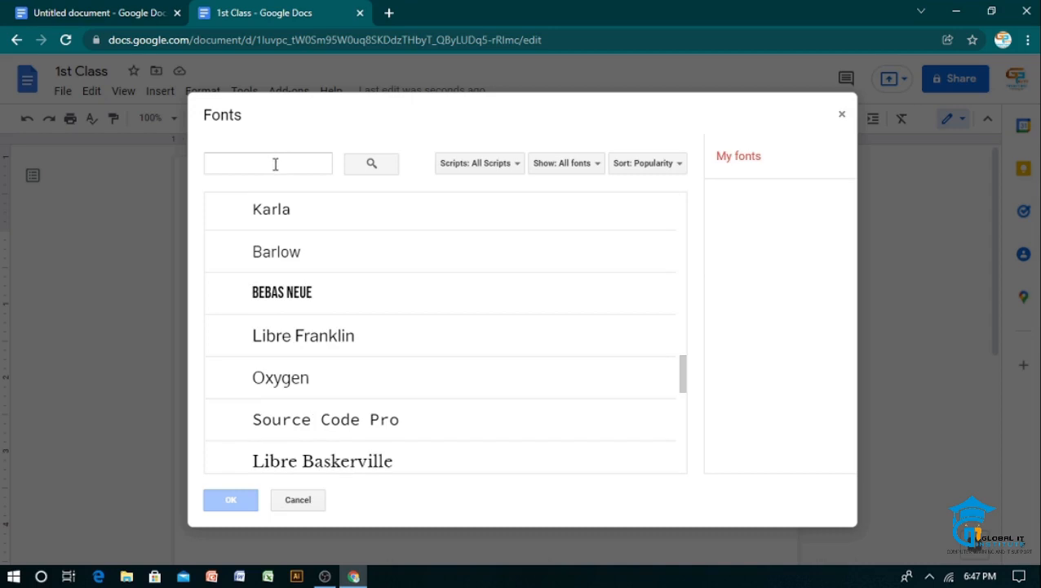
Search the font catalogue for "times new", also trying it as "time new".
click(274, 164)
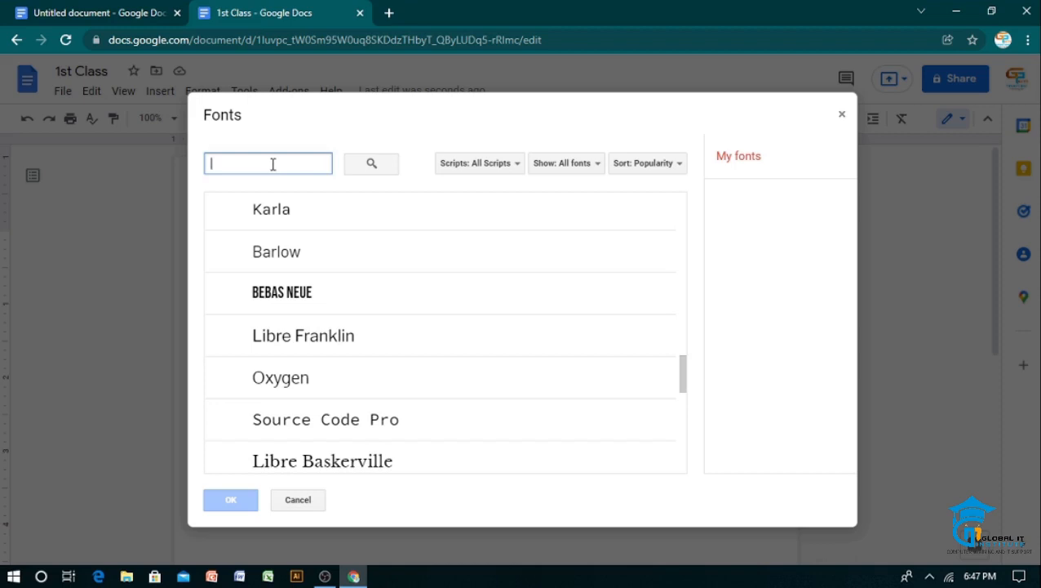
text(time)
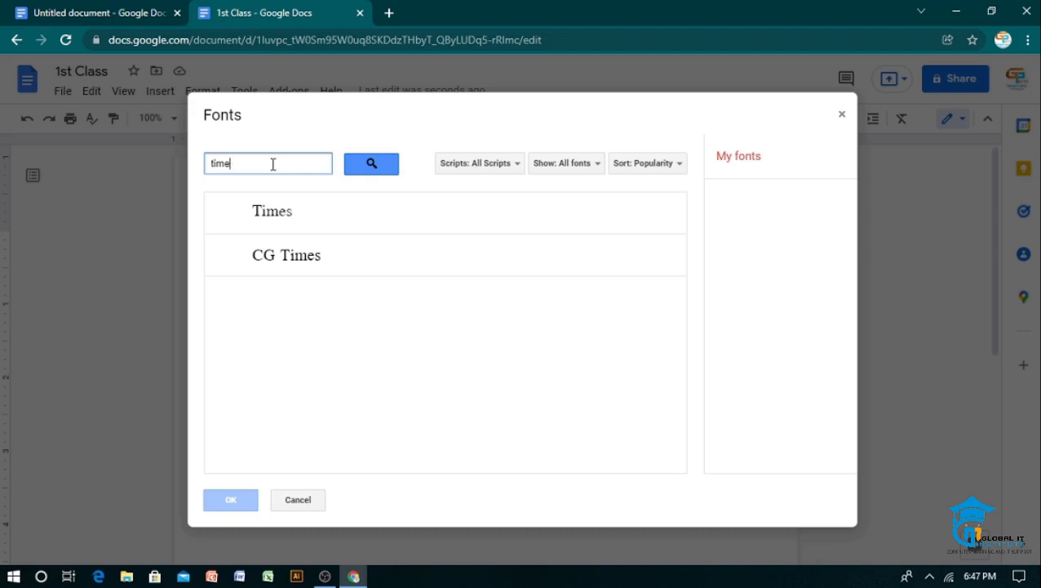
text(s ne)
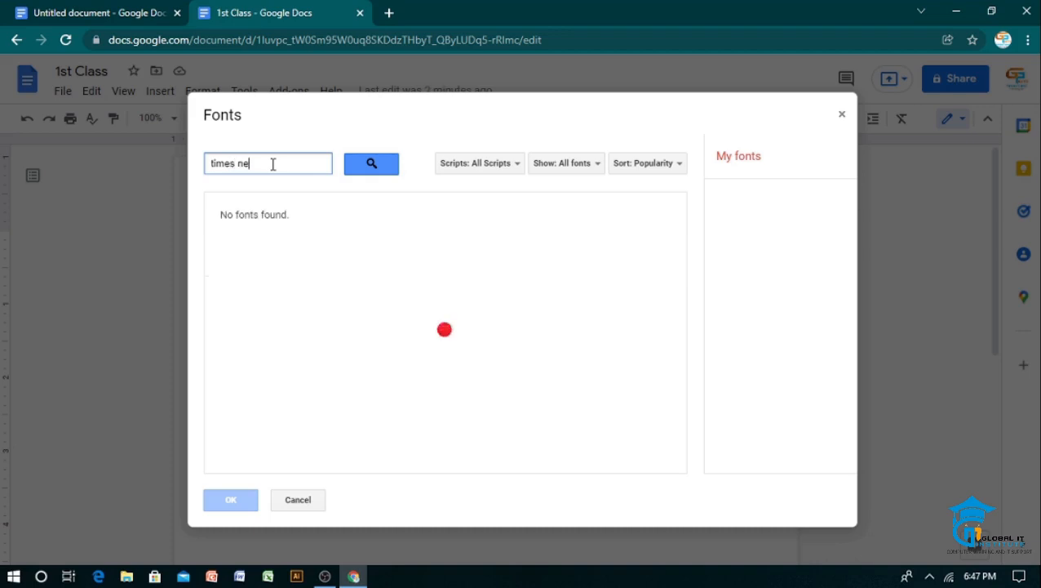
text(w)
key(BackSpace)
key(BackSpace)
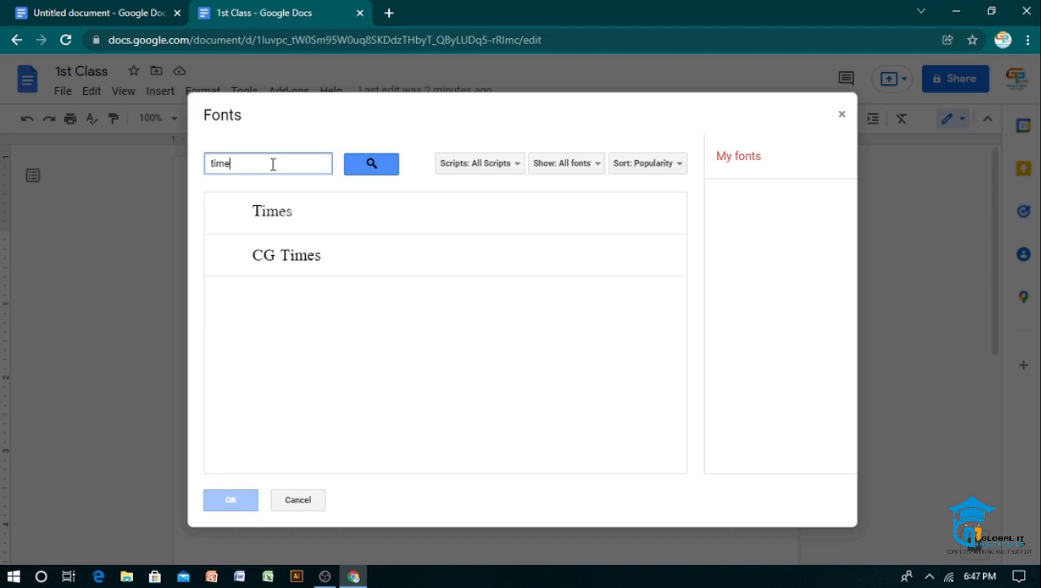
text(new)
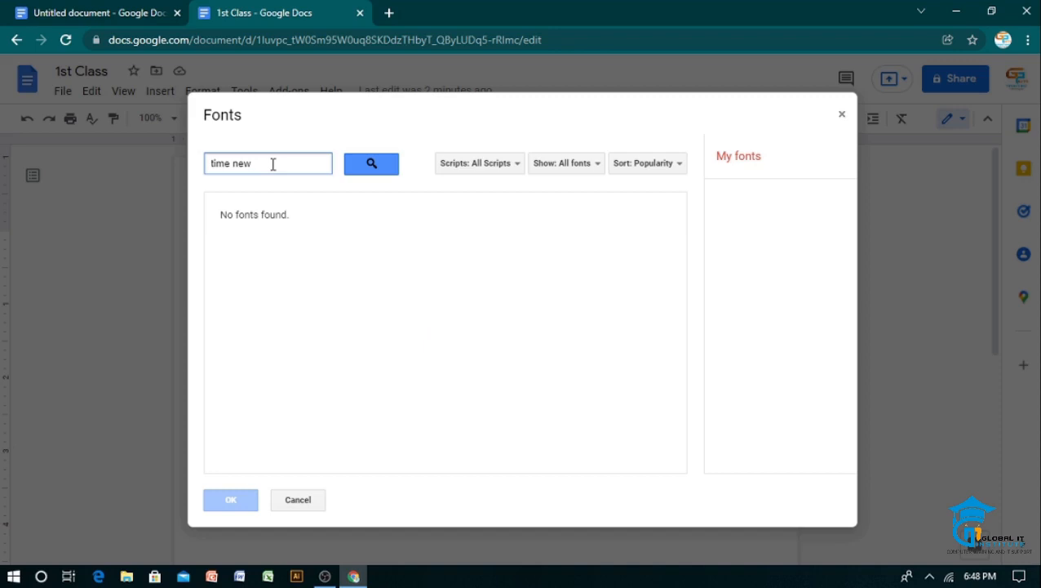
Replace the font search with "mon" and apply Montserrat to the selected sentence.
key(BackSpace)
key(BackSpace)
key(BackSpace)
key(BackSpace)
key(BackSpace)
key(BackSpace)
key(BackSpace)
key(BackSpace)
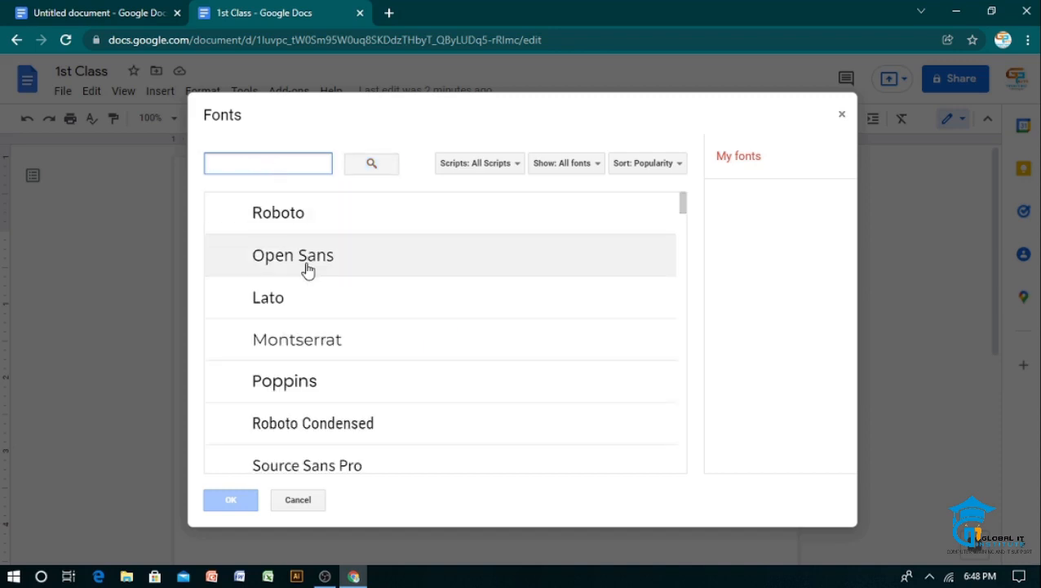
text(mon)
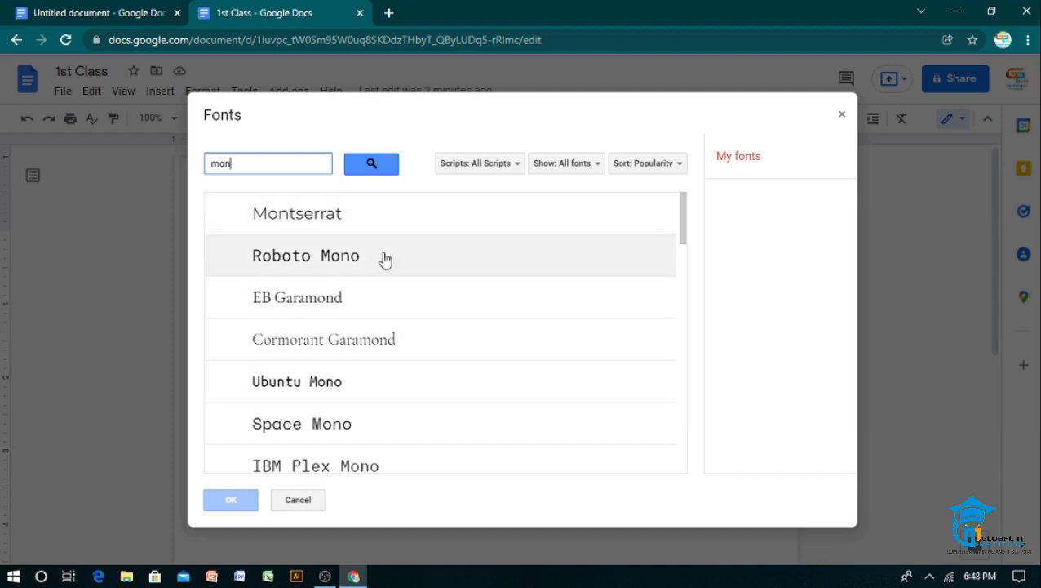
click(395, 222)
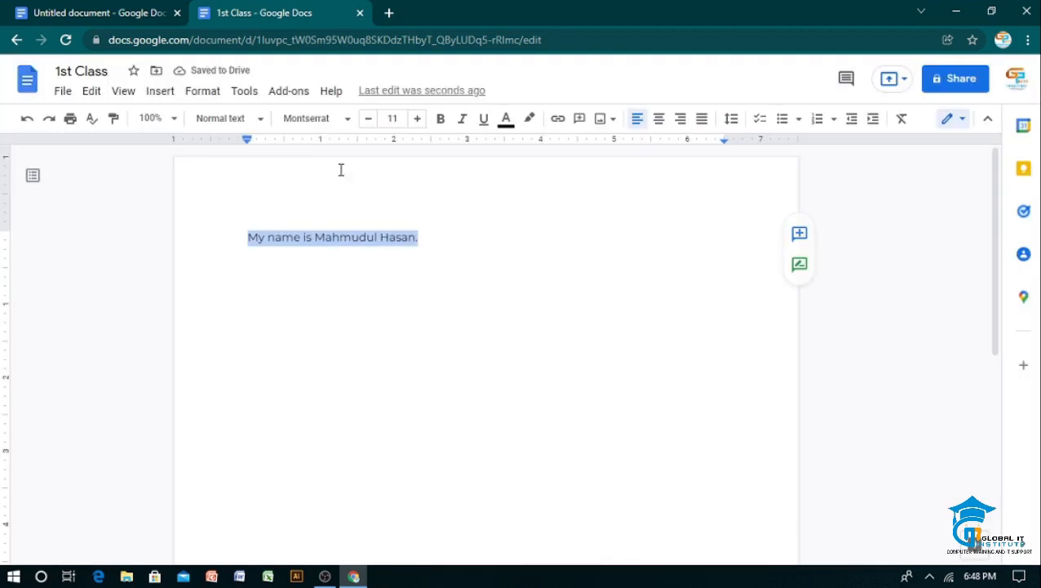
Change the selected sentence's font to Times New Roman.
click(348, 123)
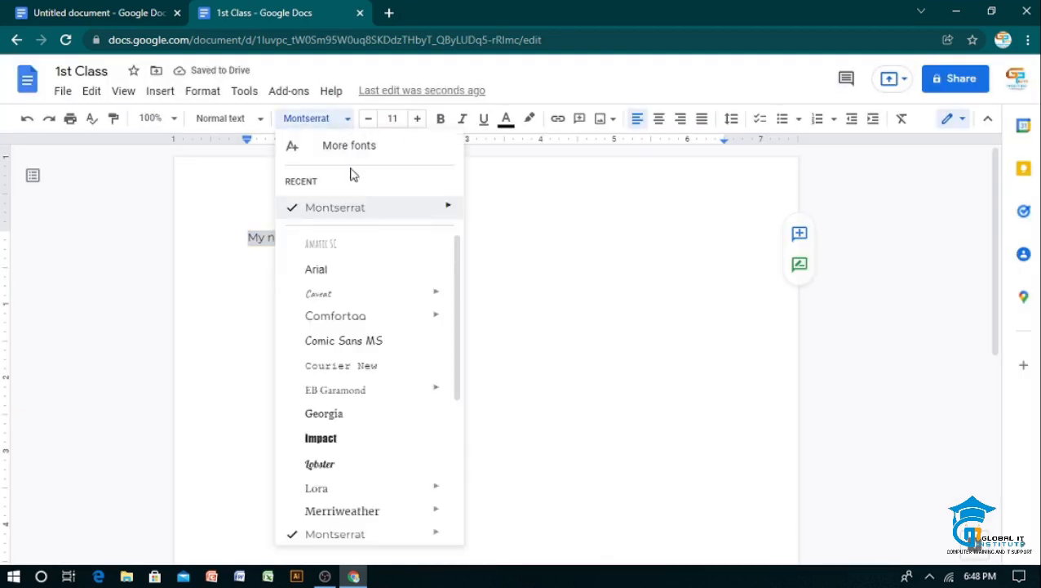
scroll(359, 294, down, 3)
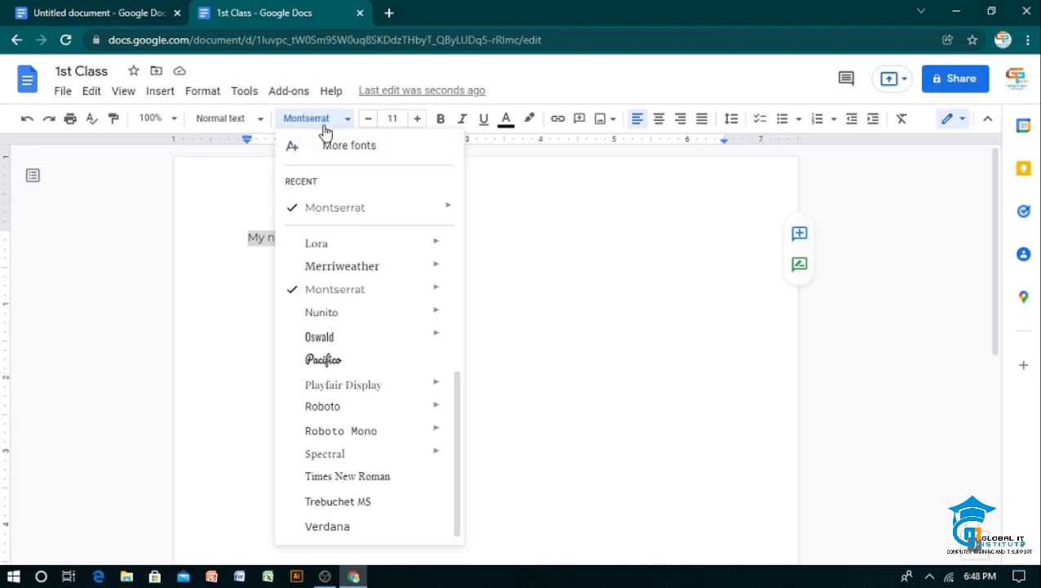
click(386, 481)
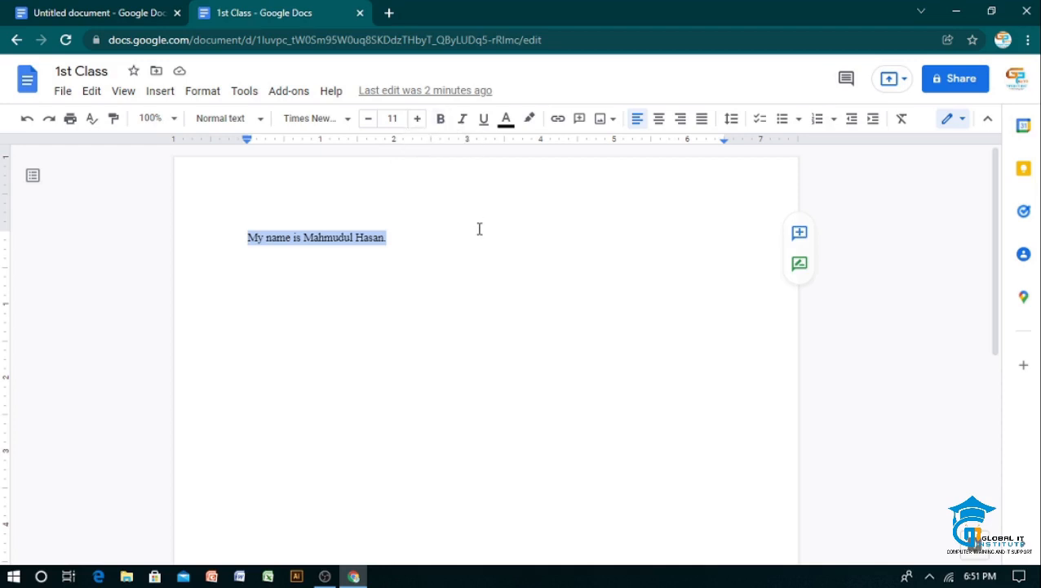
Try bold, italic and underline on the selected sentence one at a time, turning each off again.
key(ctrl+b)
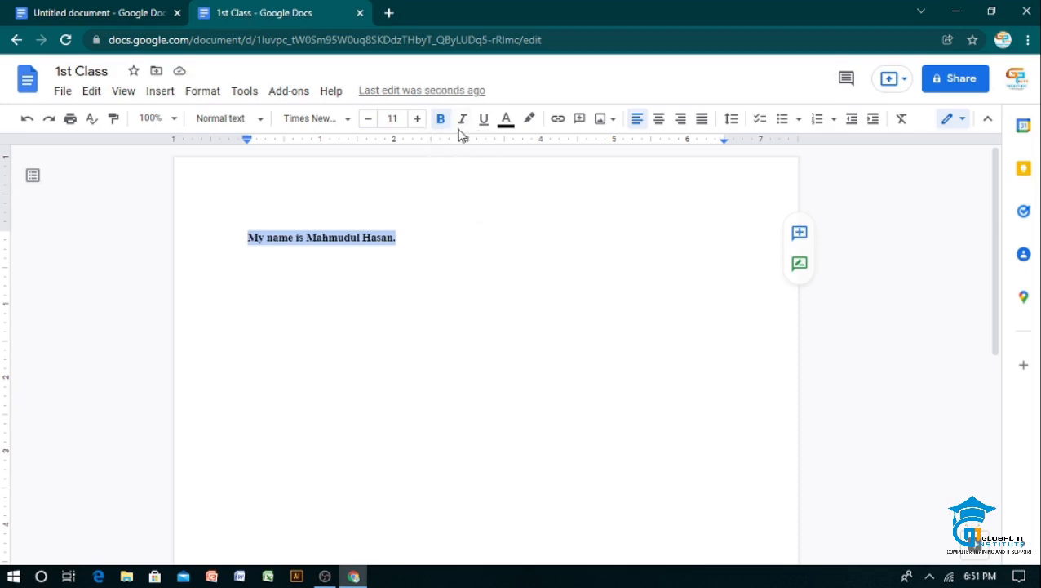
key(ctrl+b)
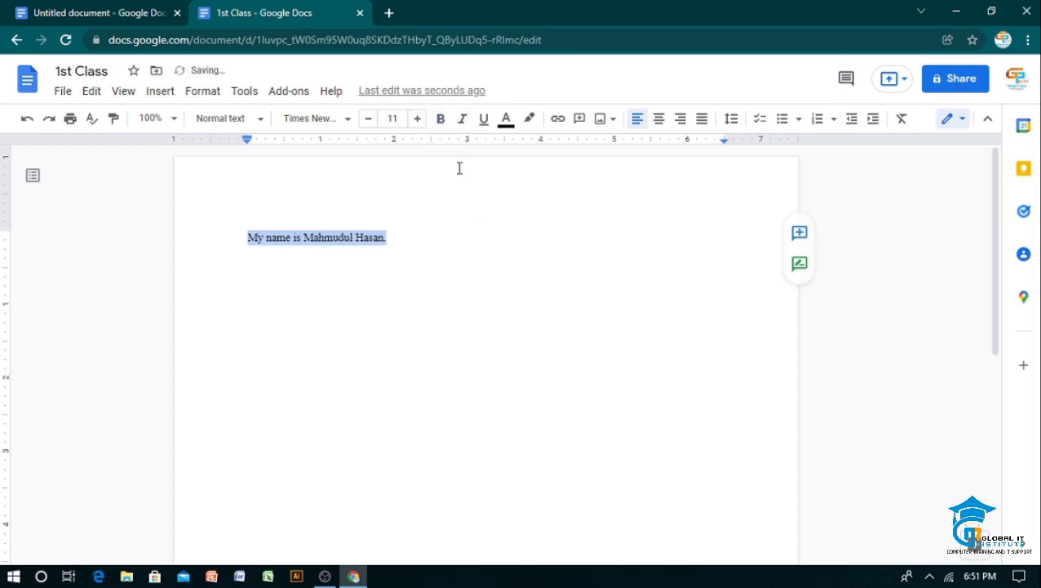
click(462, 123)
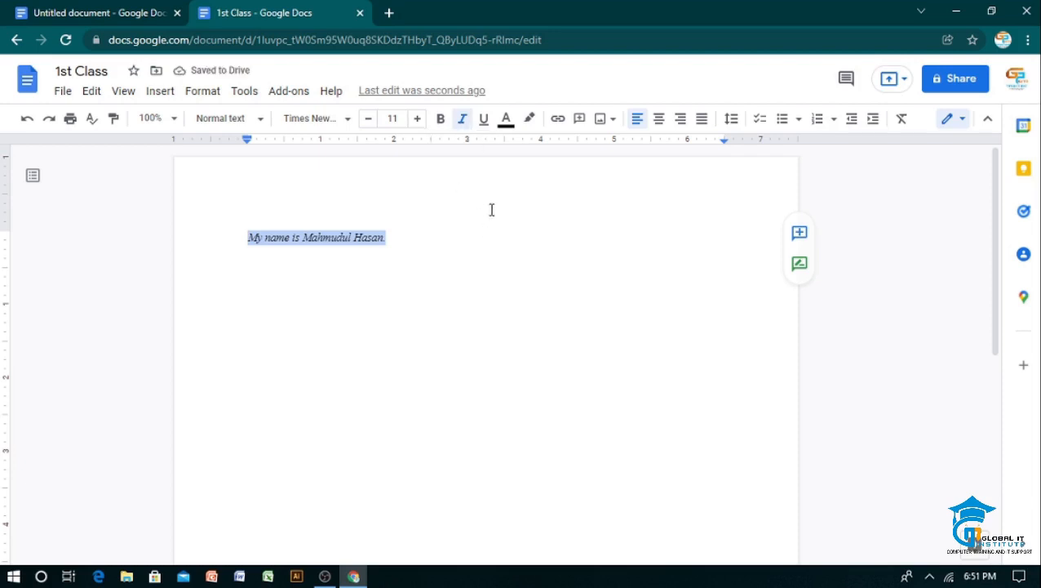
key(ctrl+i)
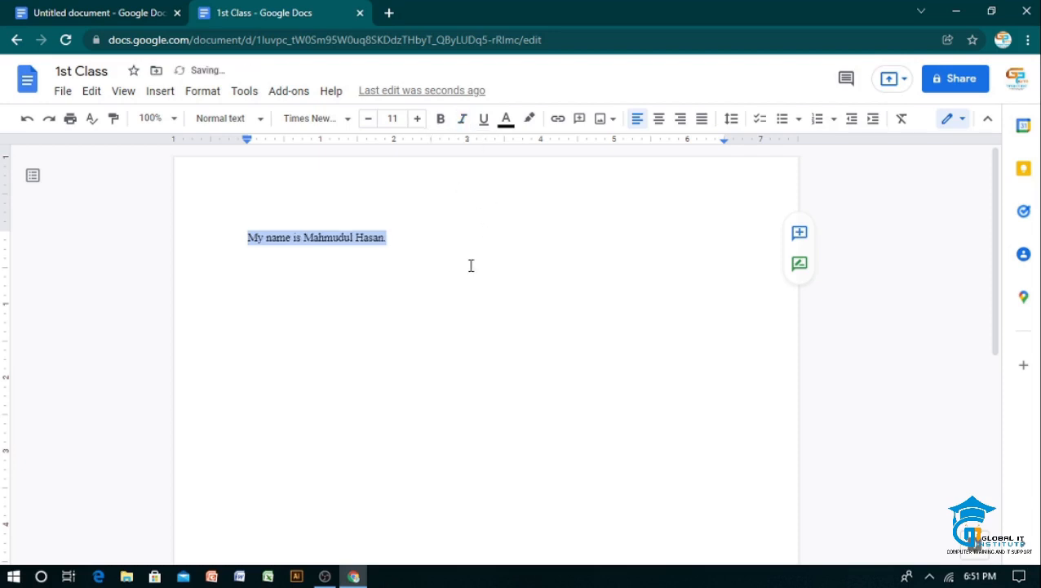
key(ctrl+u)
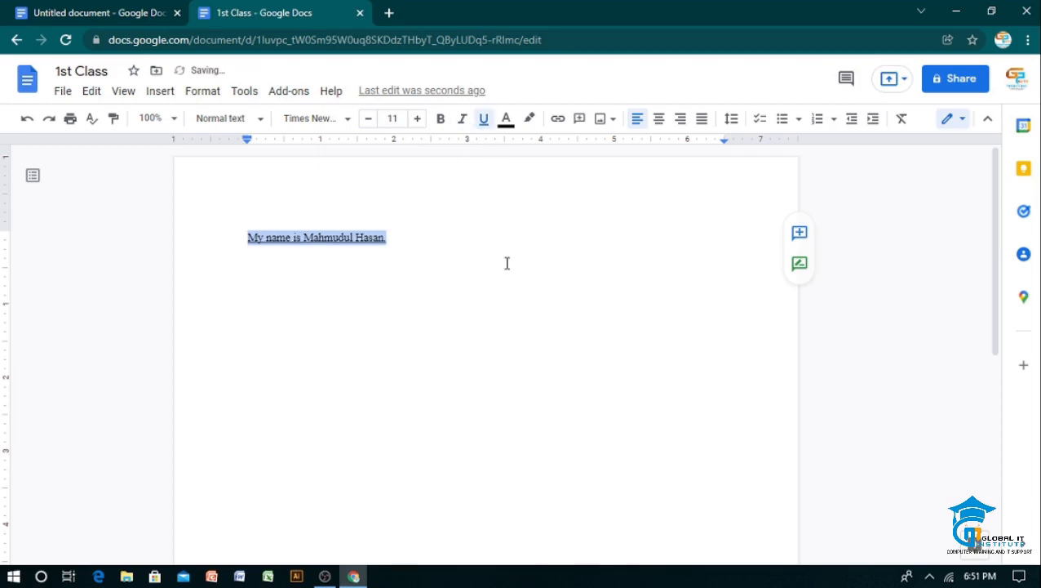
click(486, 120)
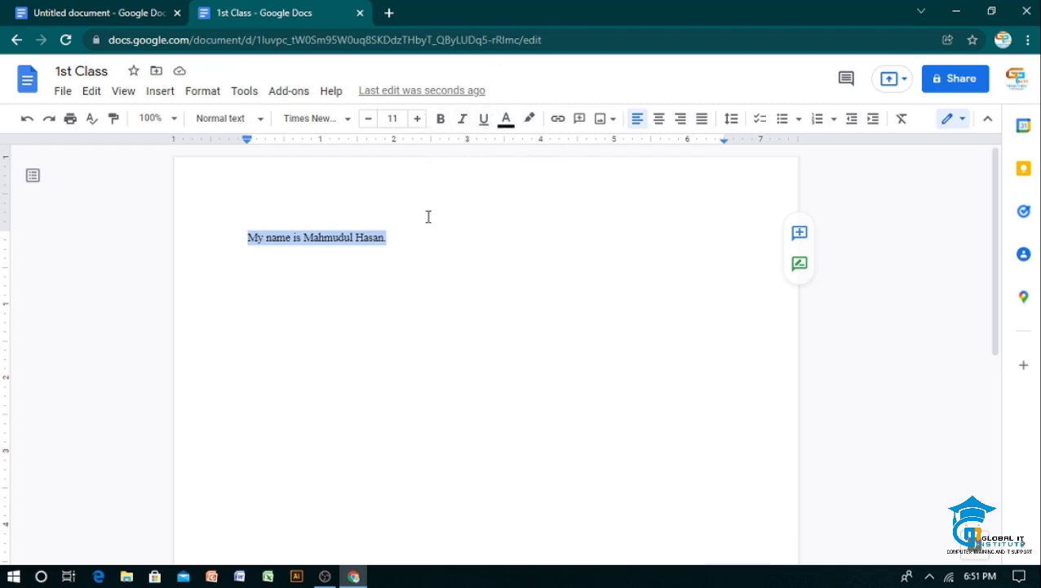
Color the selected sentence's text magenta.
click(507, 123)
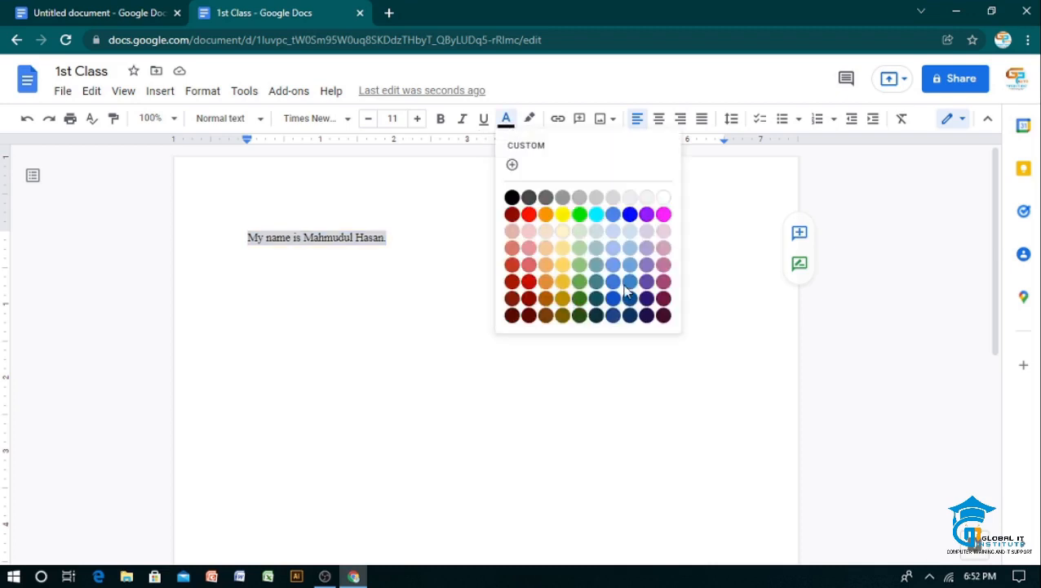
click(663, 214)
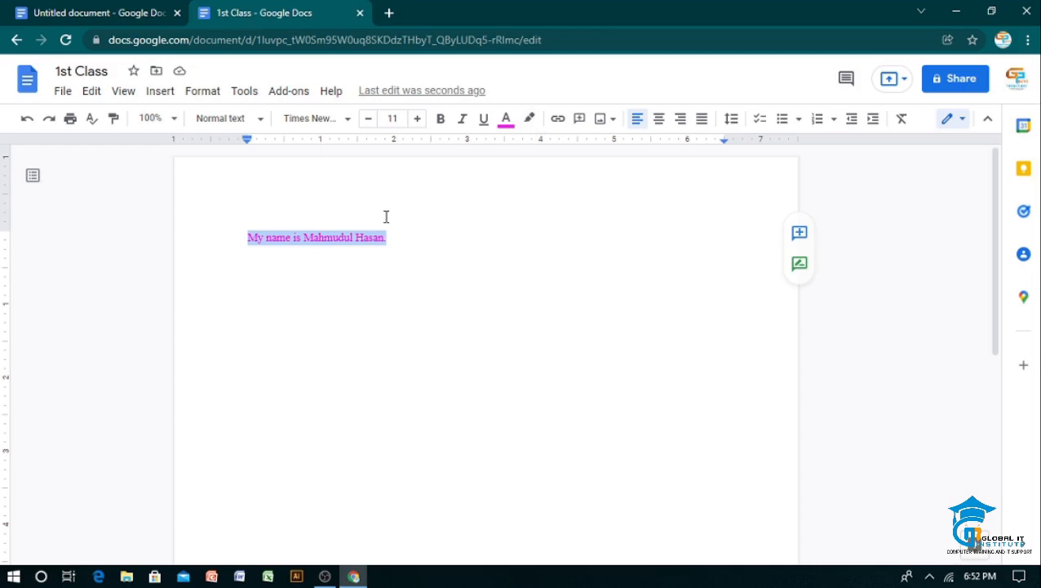
Try a black highlight behind the selected sentence and undo it.
click(530, 120)
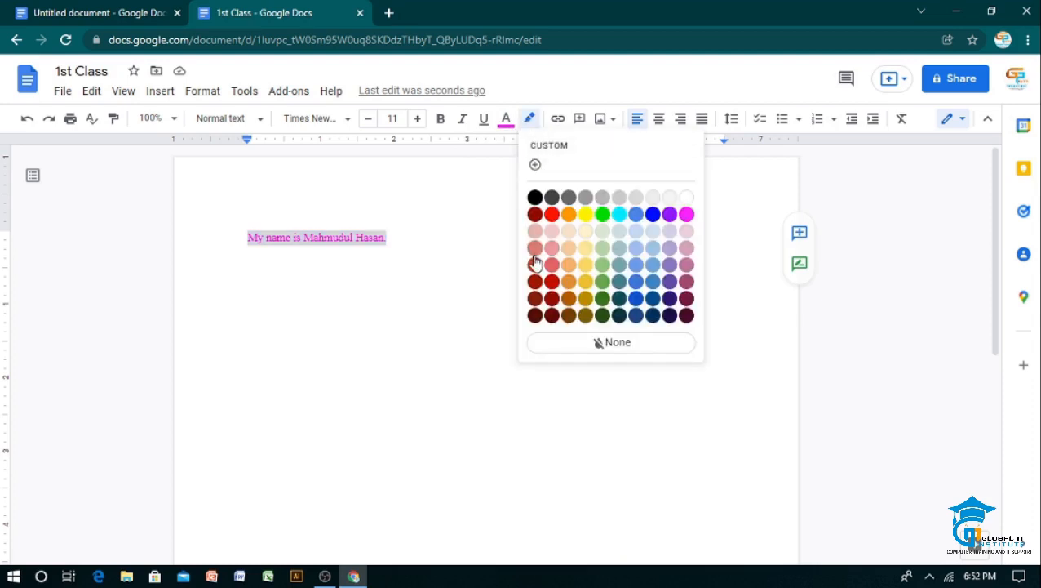
click(534, 197)
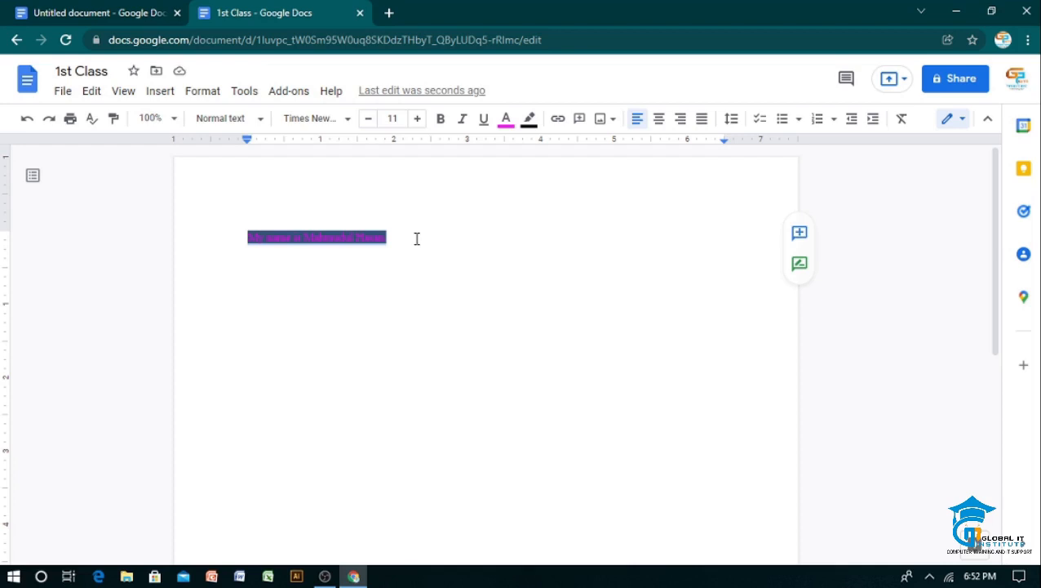
key(ctrl+z)
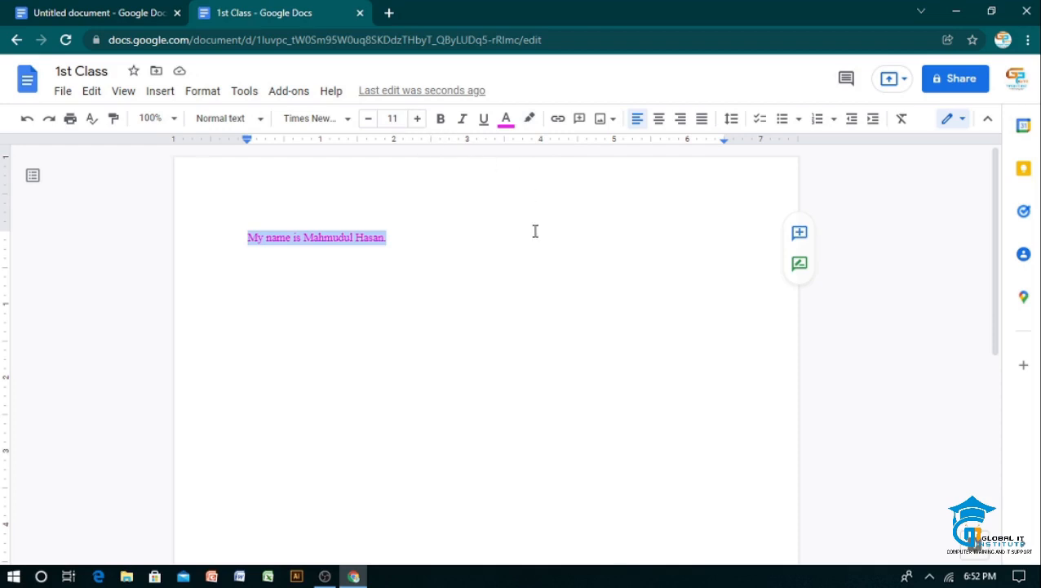
Examine the available paragraph styles, including the apply and update options for Subtitle, Heading 1 and Heading 2, without applying any.
click(257, 123)
mouse_move(276, 179)
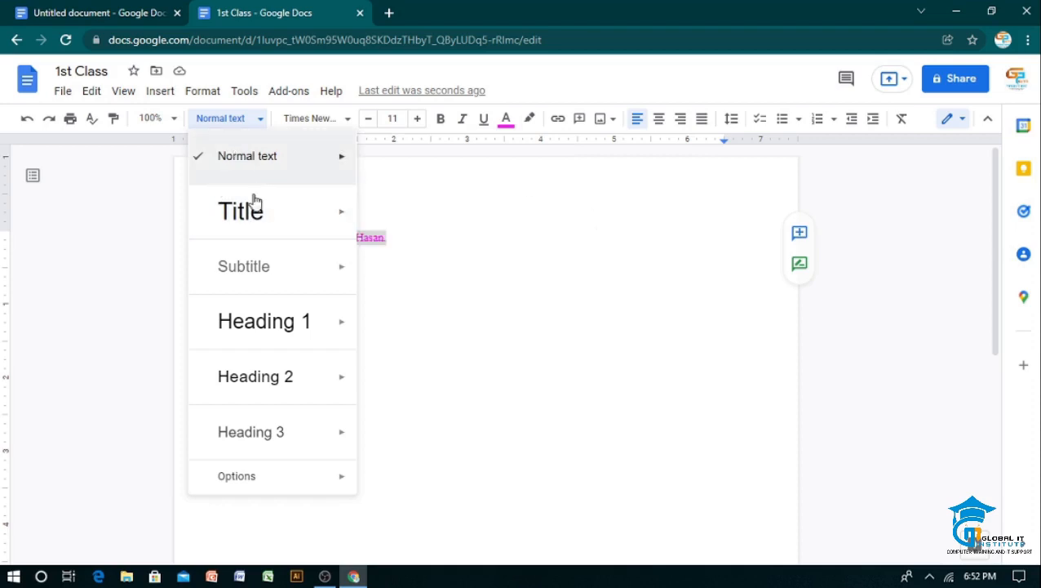
mouse_move(281, 267)
mouse_move(283, 393)
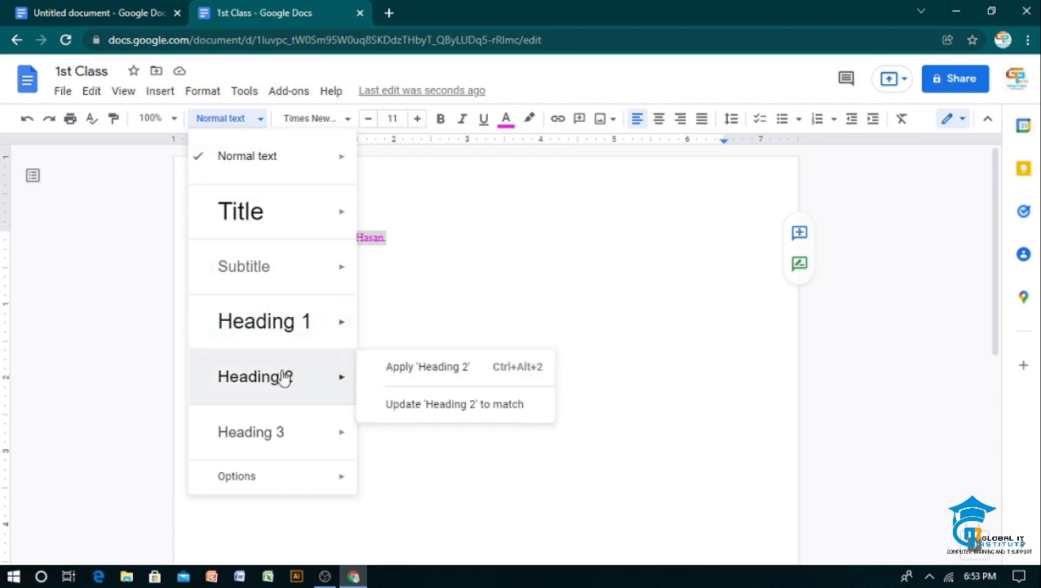
mouse_move(307, 344)
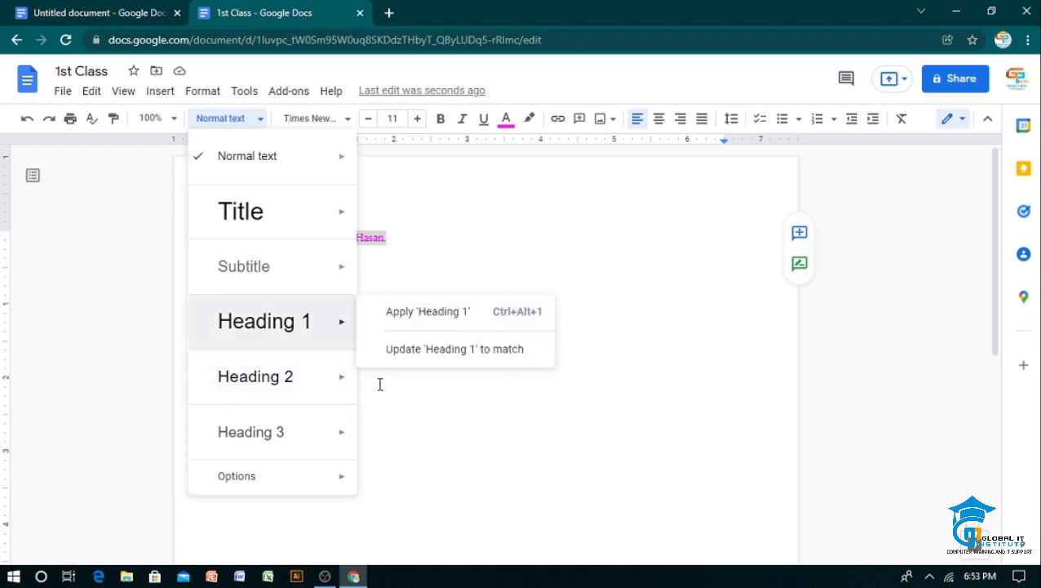
mouse_move(341, 266)
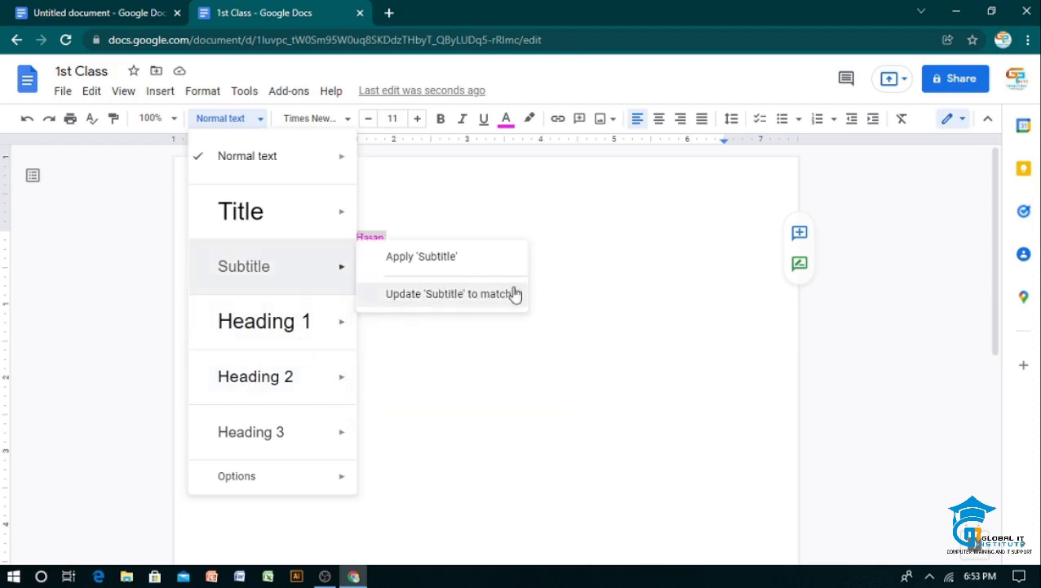
click(461, 371)
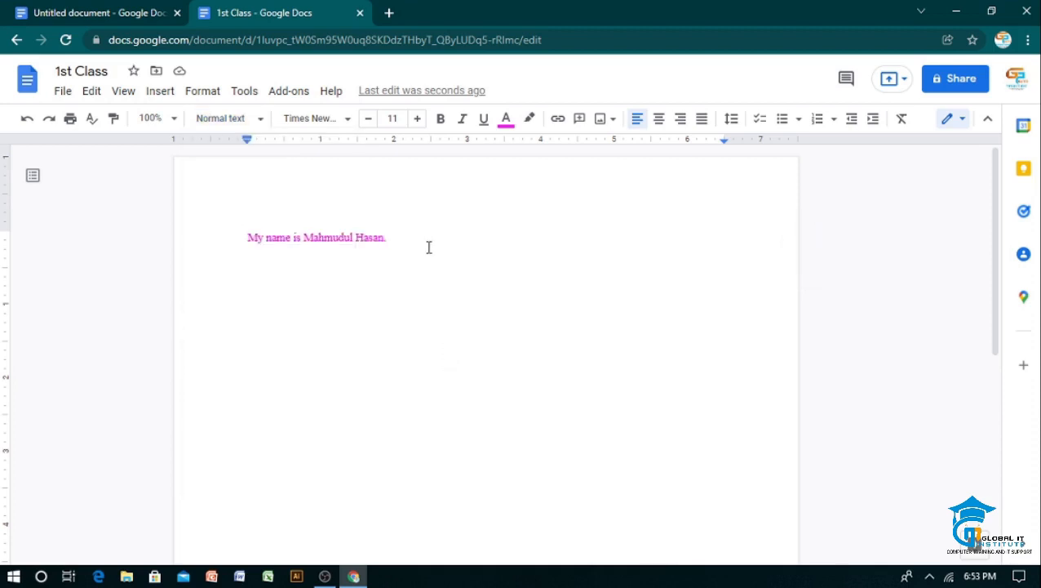
click(245, 123)
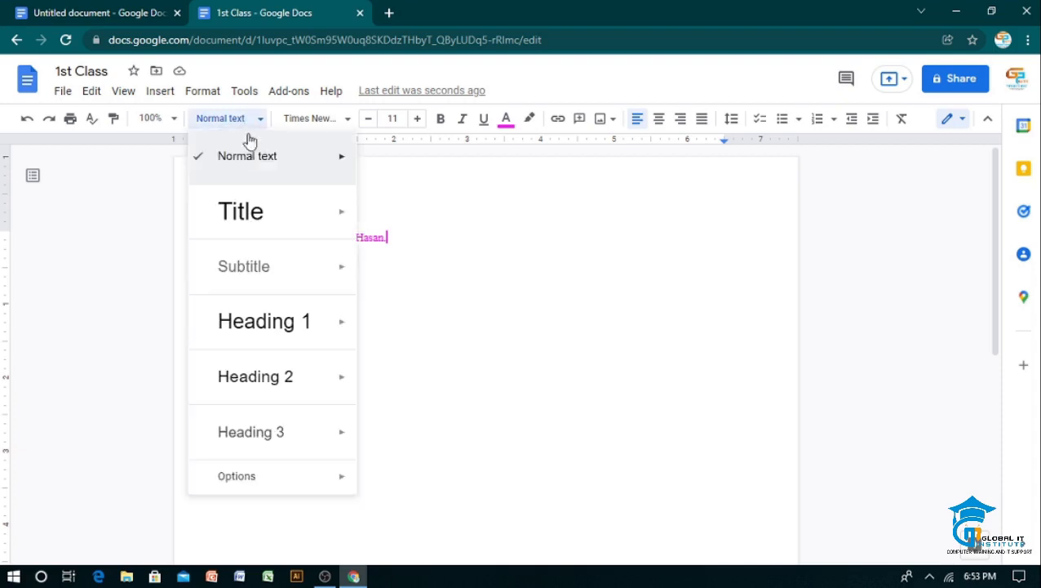
click(462, 242)
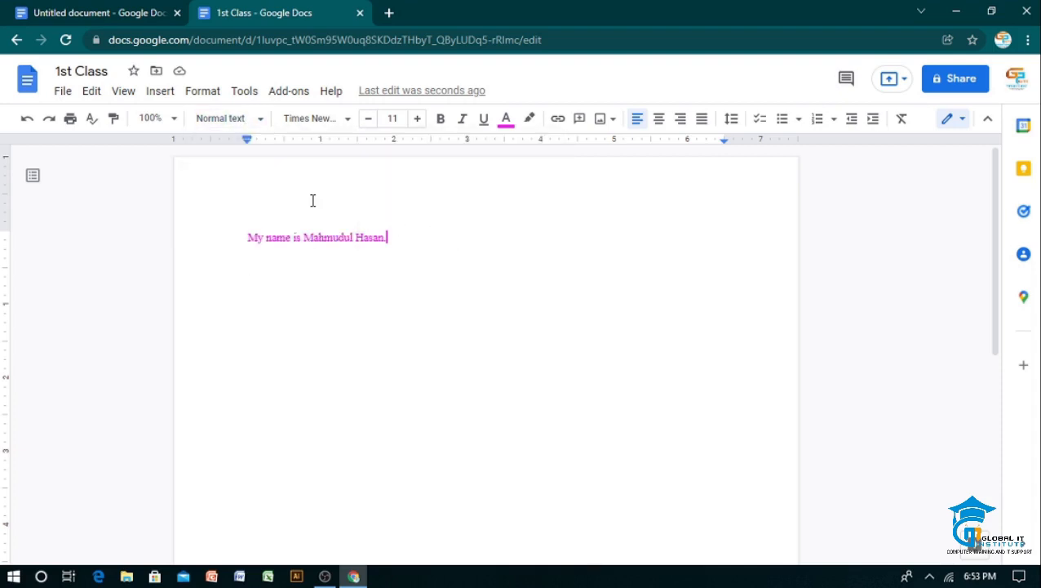
Set the document zoom to 90% and return it to 100%.
click(170, 122)
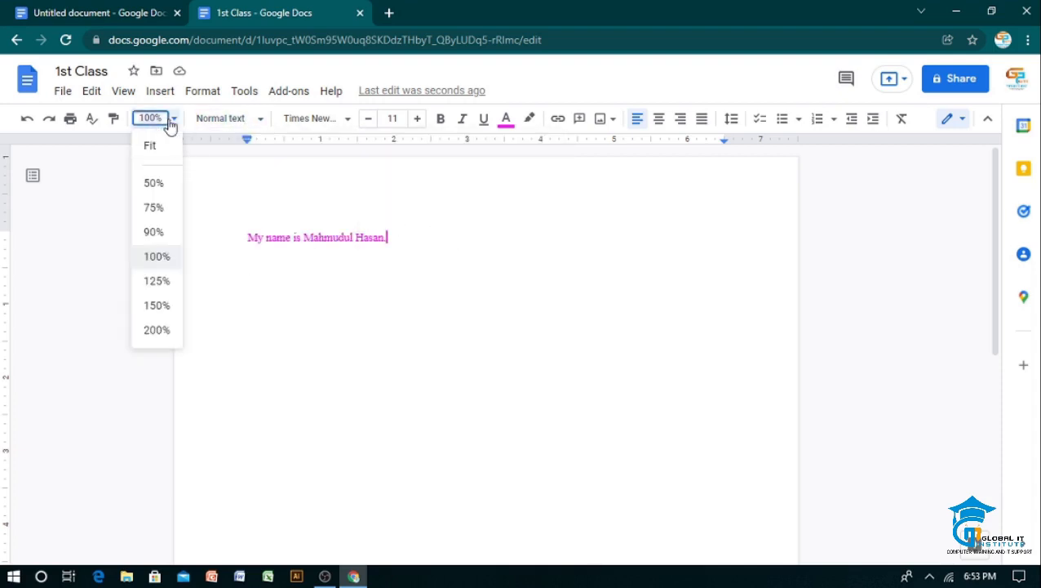
click(155, 232)
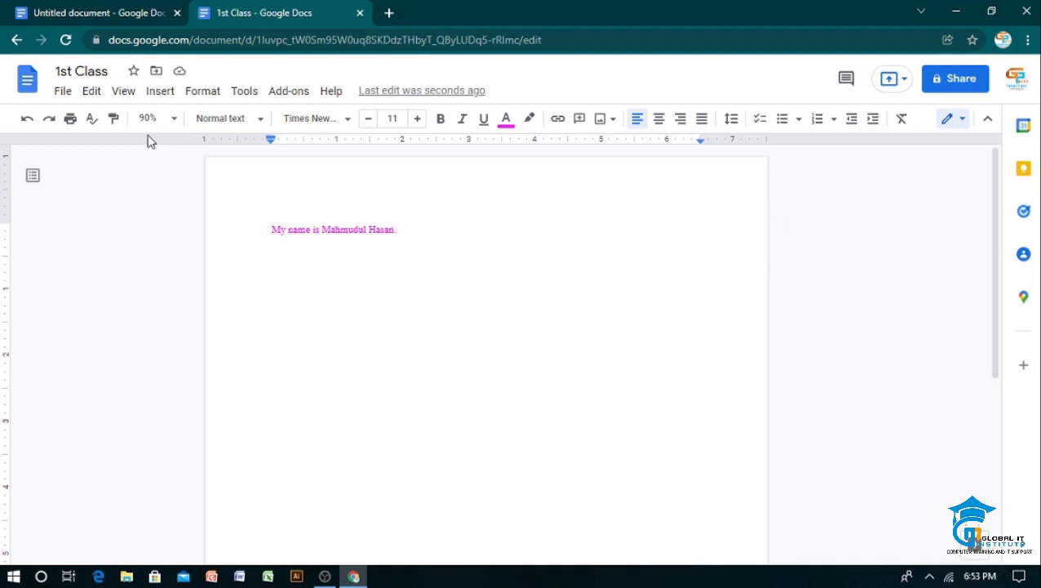
click(171, 121)
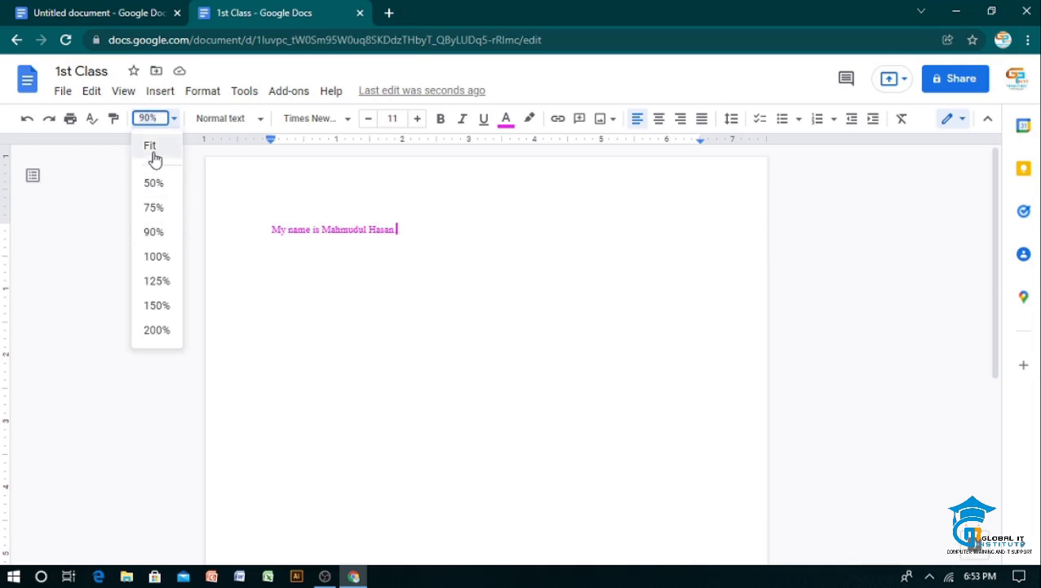
click(167, 256)
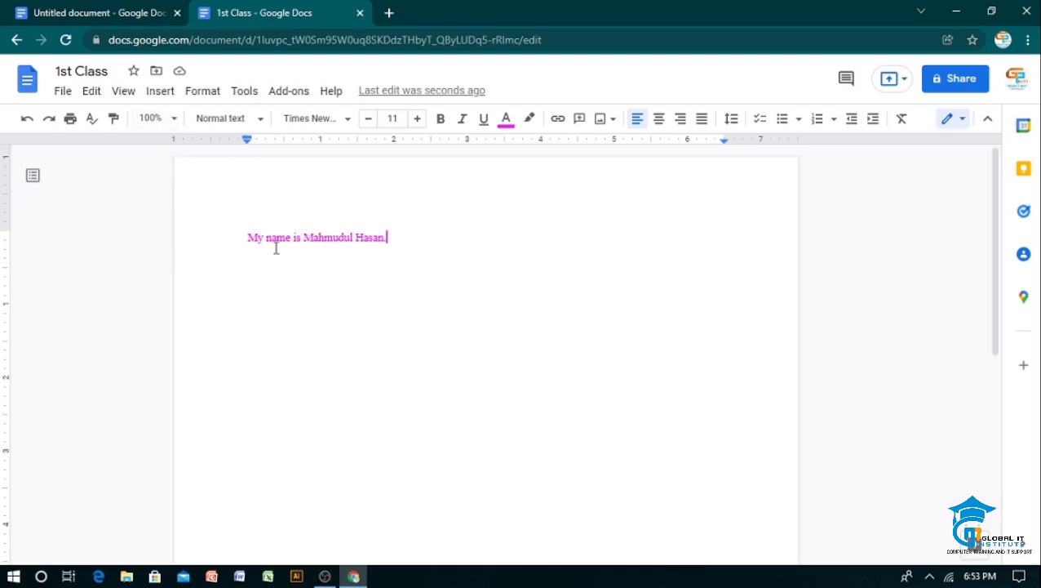
Zoom the whole browser page out to 80% and back in to 100%.
scroll(390, 264, down, 3)
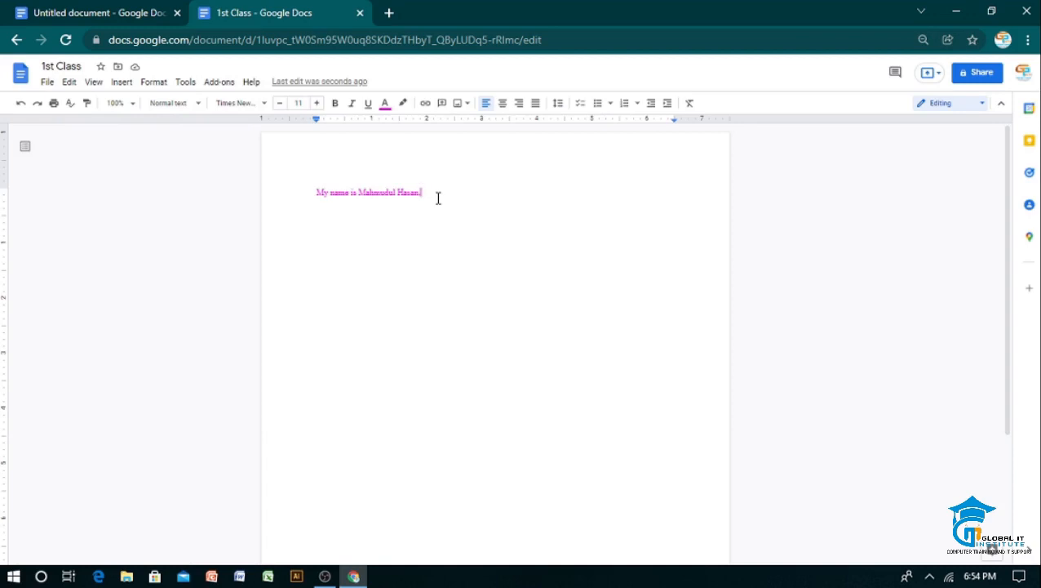
key(ctrl+plus)
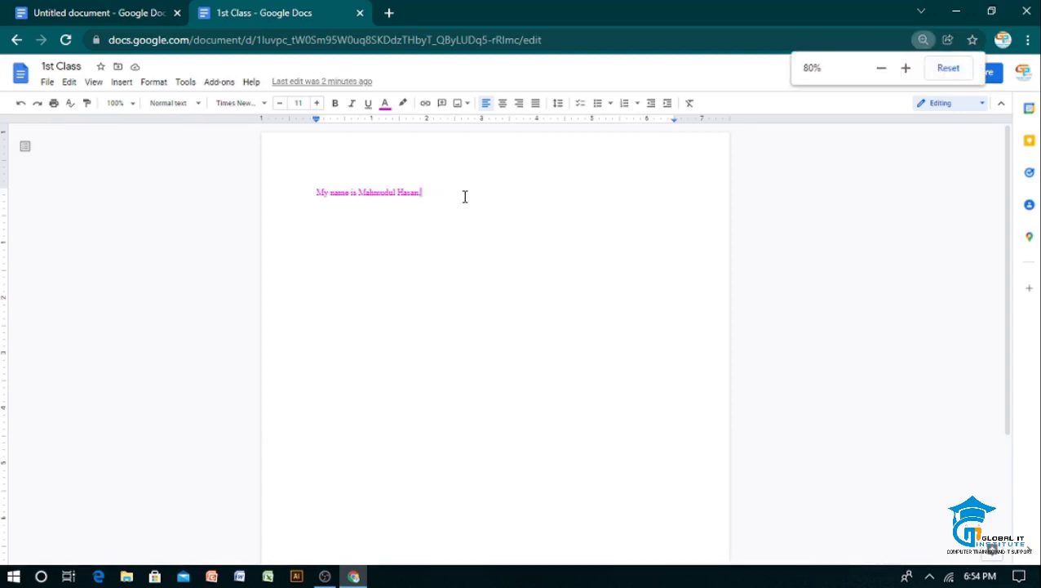
key(ctrl+plus)
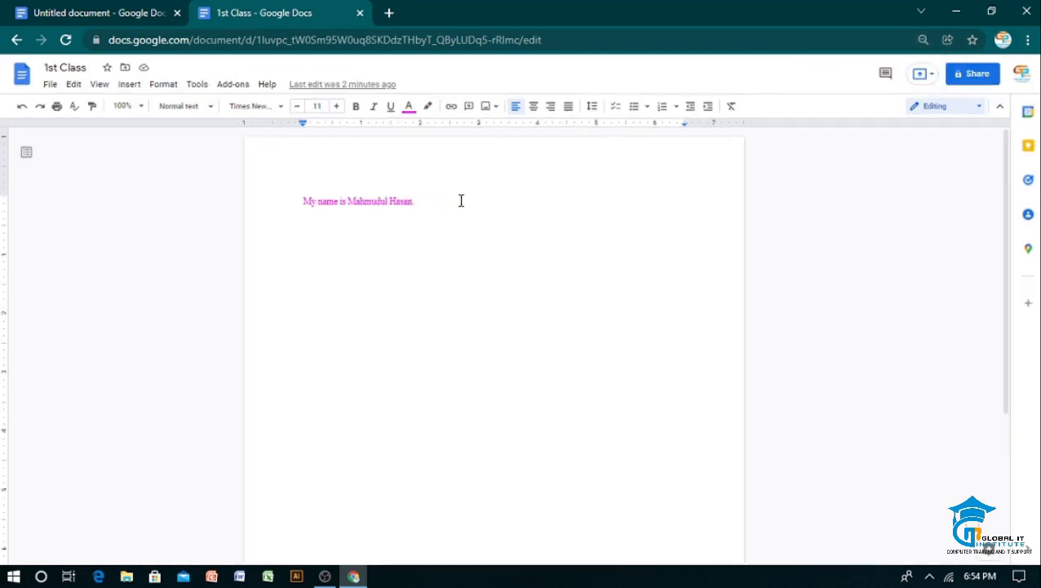
key(ctrl+plus)
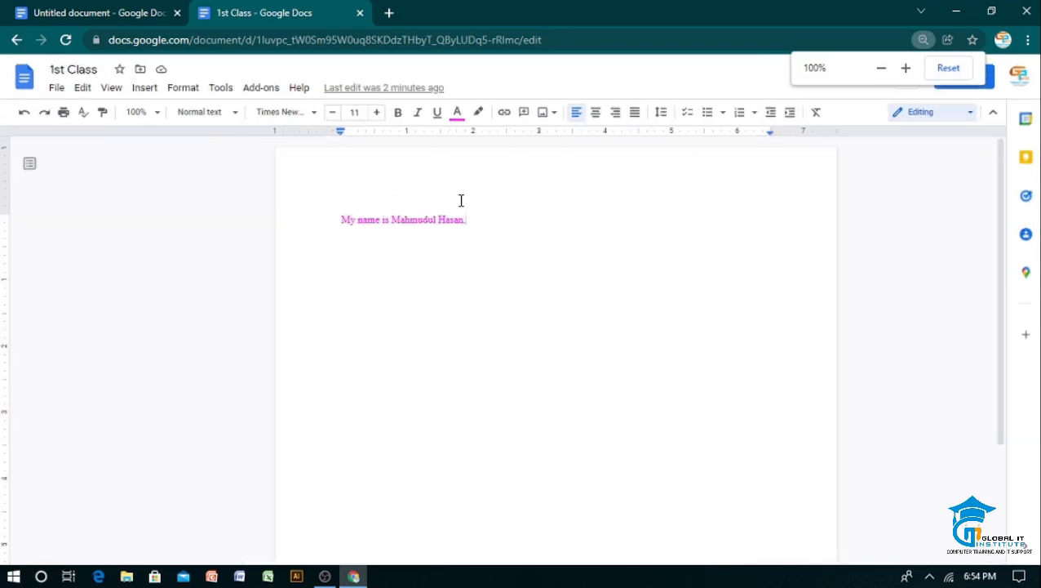